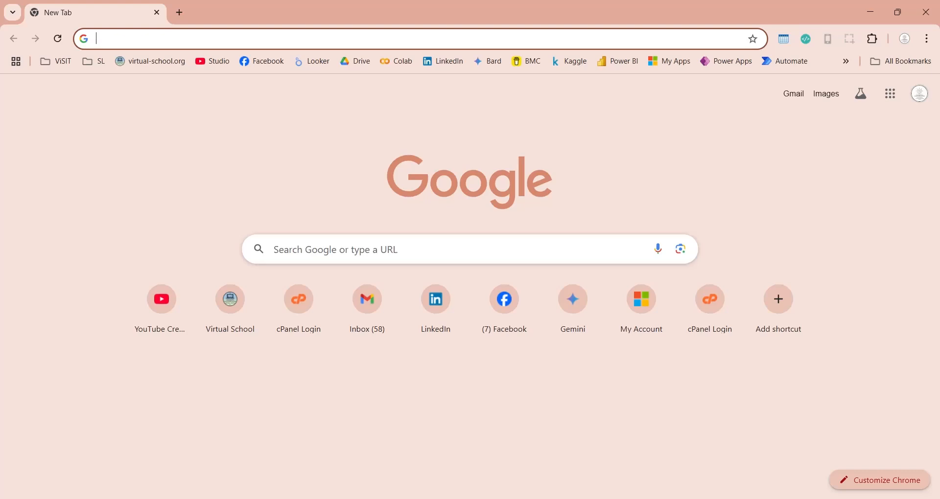
# Search Google for "sql server express" and download the SQL Server 2022 Express edition from Microsoft's SQL Server Downloads page
pyautogui.click(268, 39)
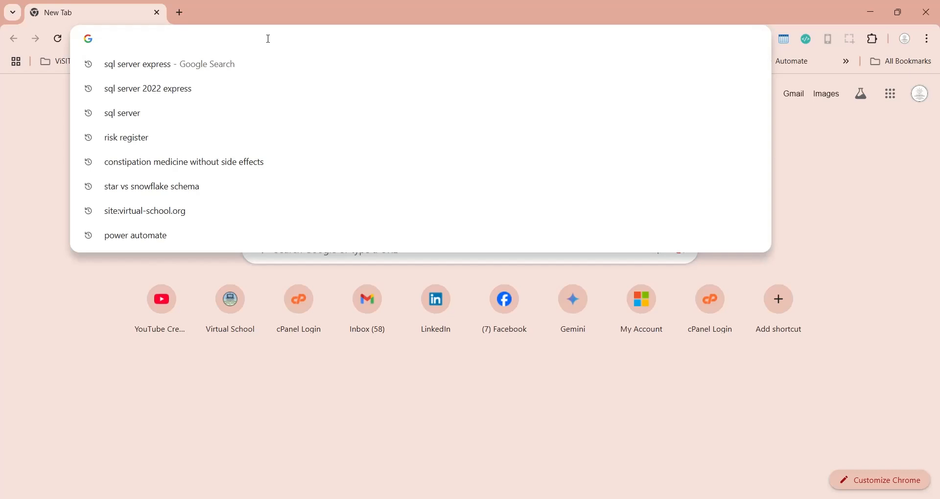
pyautogui.write('s')
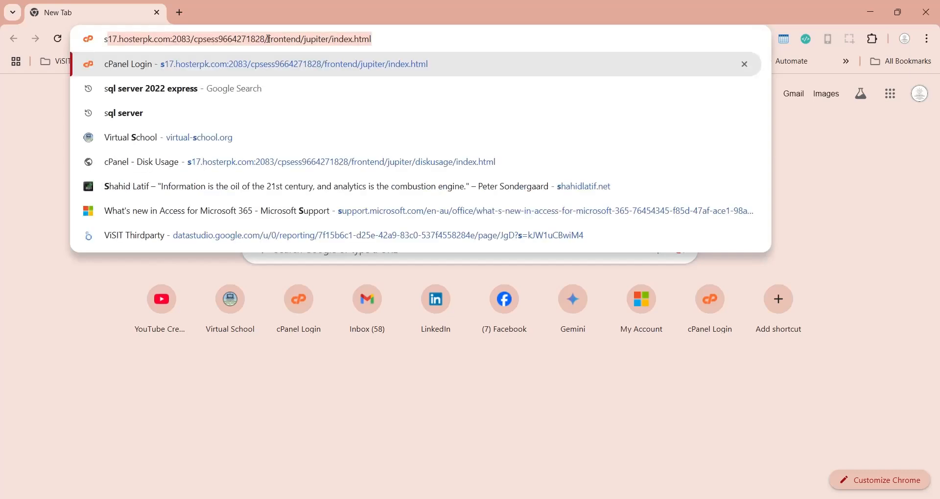
pyautogui.write('ql server e')
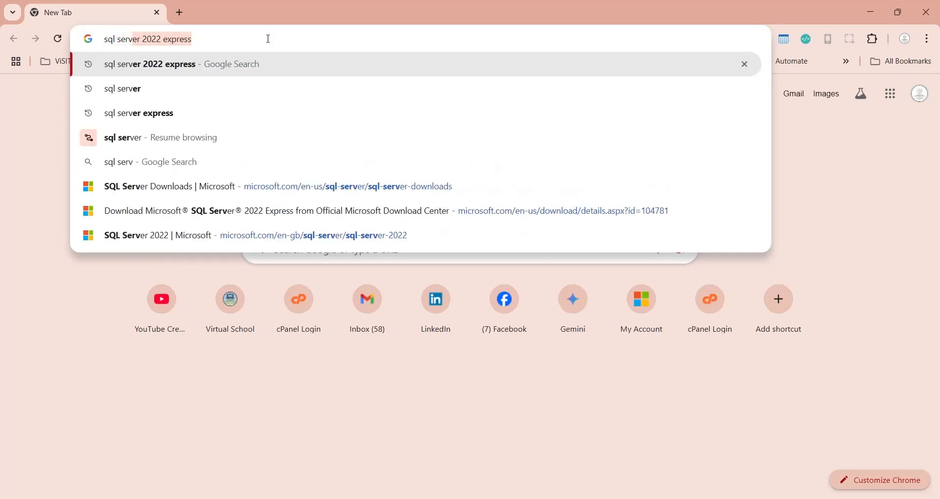
pyautogui.write('xpress')
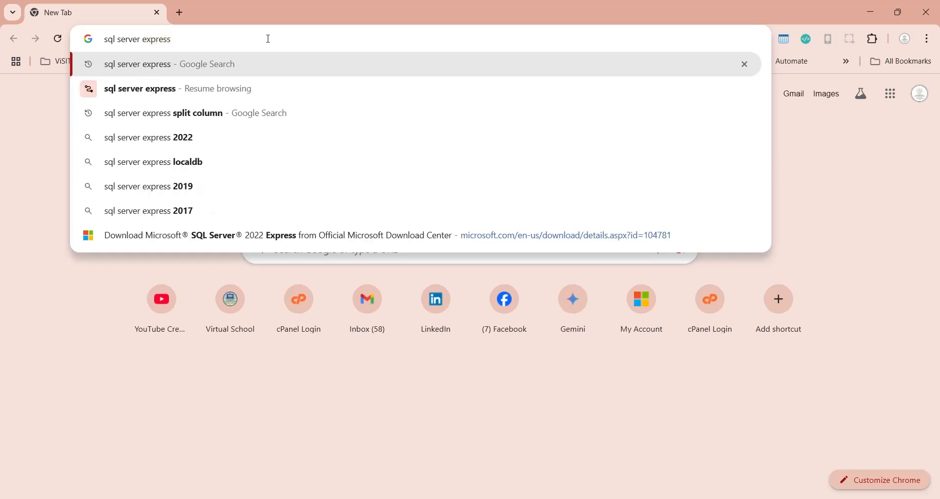
pyautogui.press('Return')
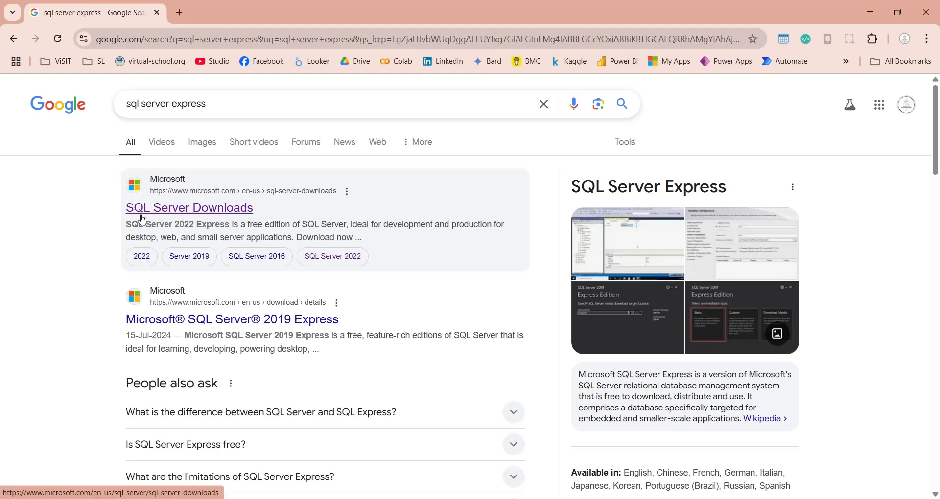
pyautogui.click(242, 217)
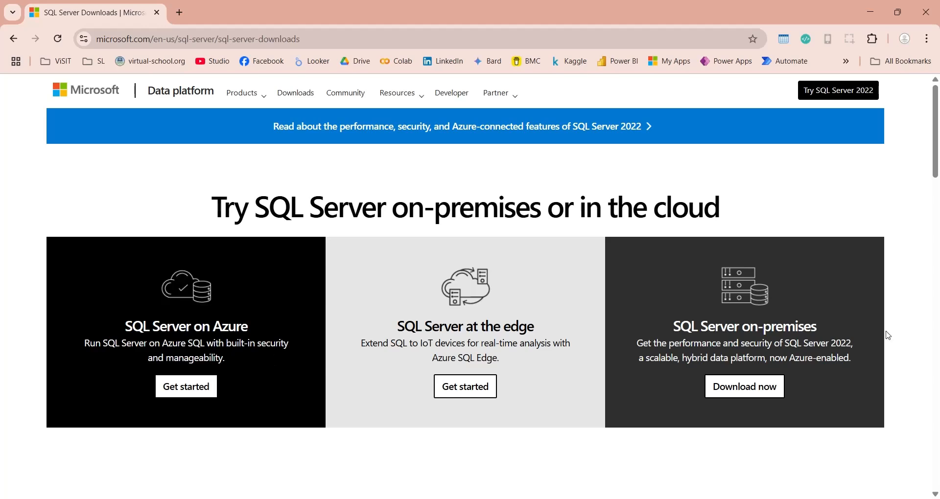
pyautogui.scroll(-5, 874, 335)
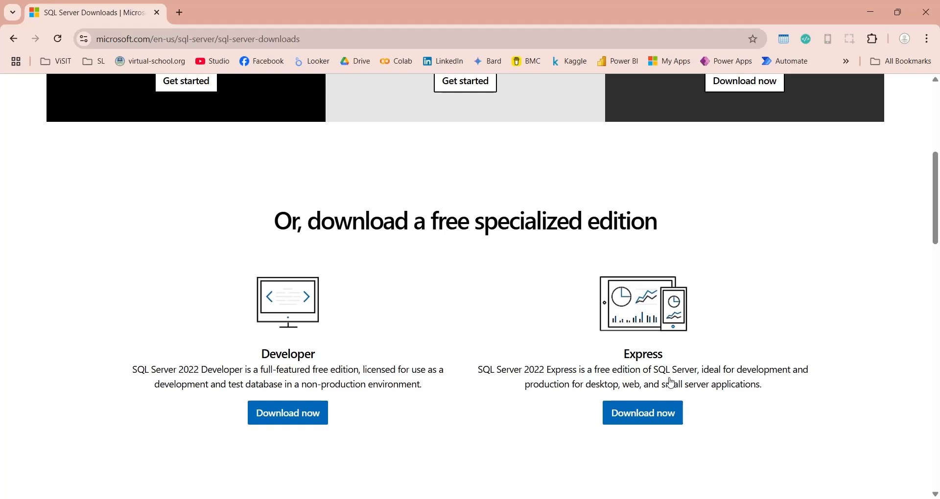
pyautogui.click(661, 414)
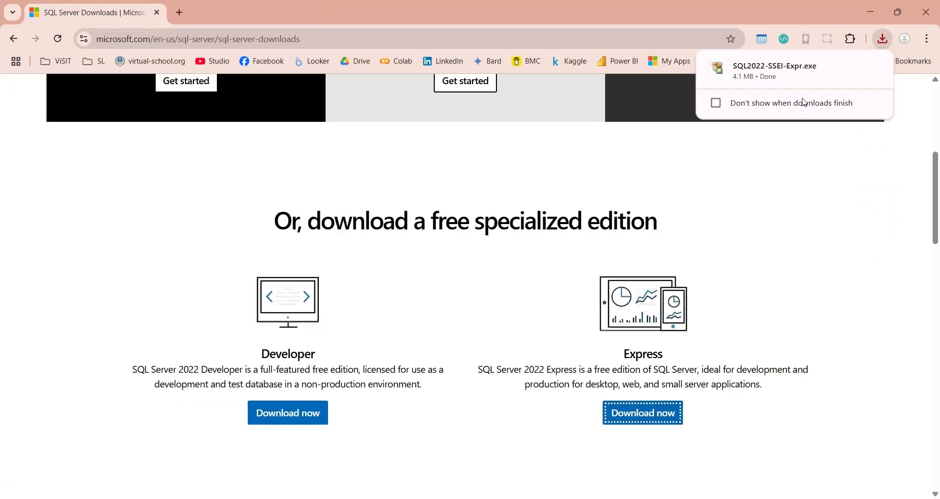
# Run the downloaded SQL2022-SSEI-Expr.exe and start a Custom installation with the media location C:\SQL2022
pyautogui.moveTo(793, 84)
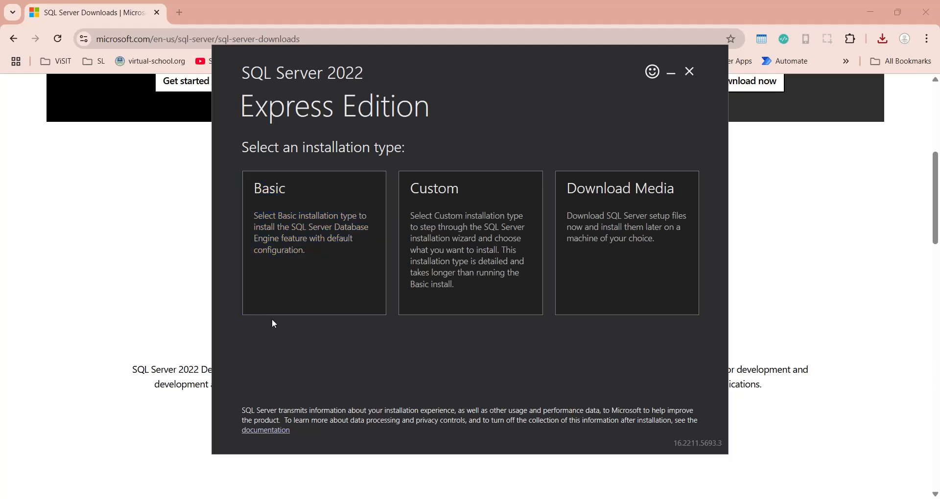
pyautogui.click(481, 256)
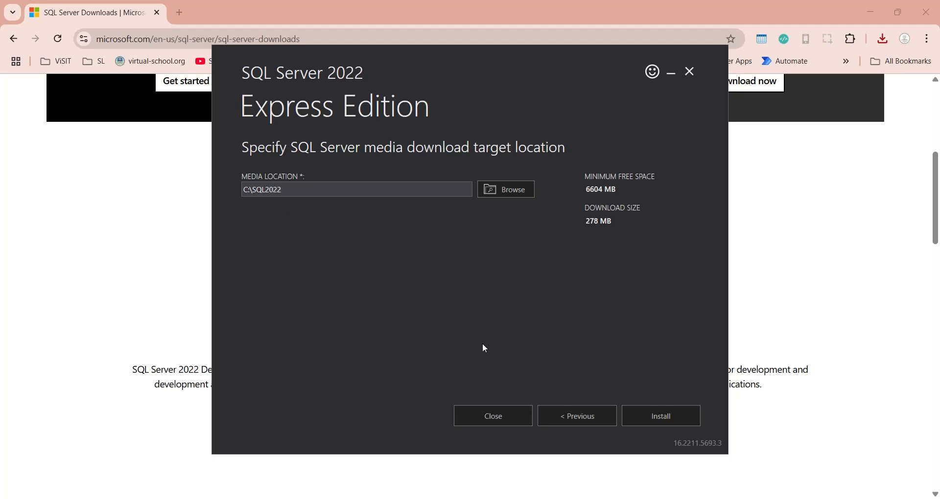
pyautogui.click(660, 417)
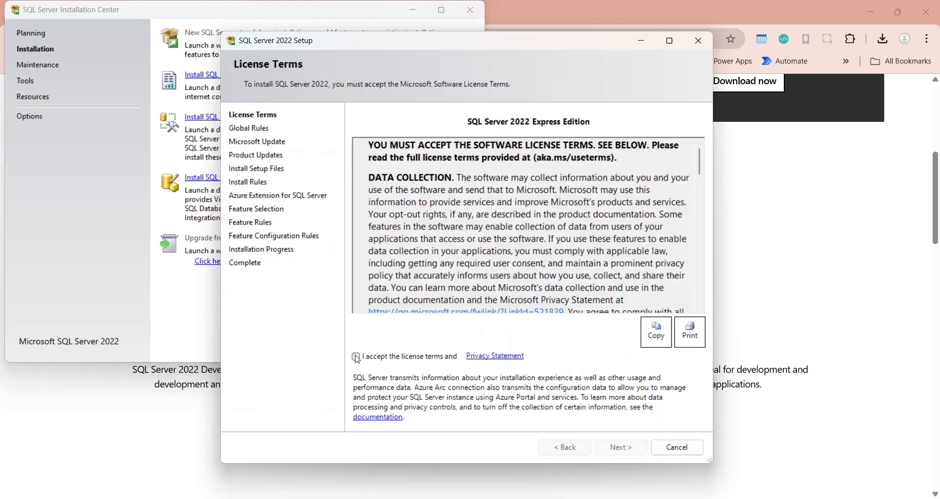
# Accept the SQL Server 2022 license terms and enable Microsoft Update to check for updates
pyautogui.click(356, 358)
pyautogui.click(621, 447)
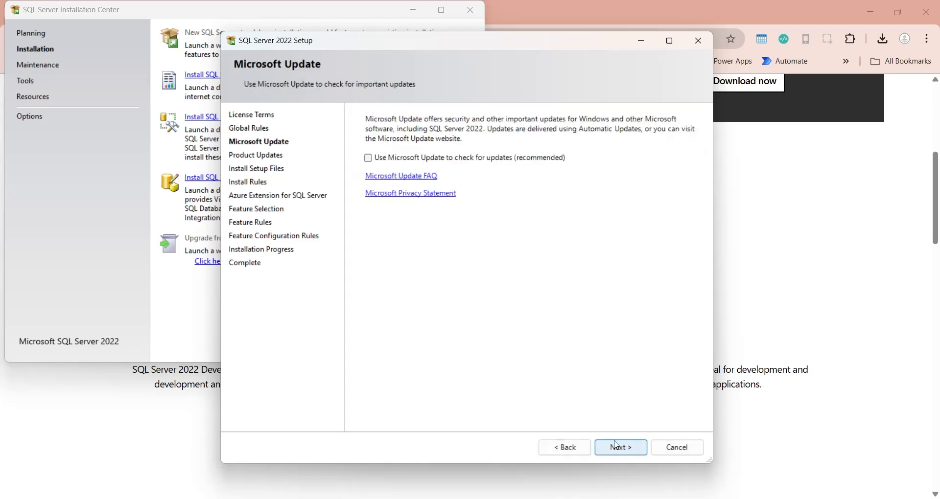
pyautogui.click(387, 160)
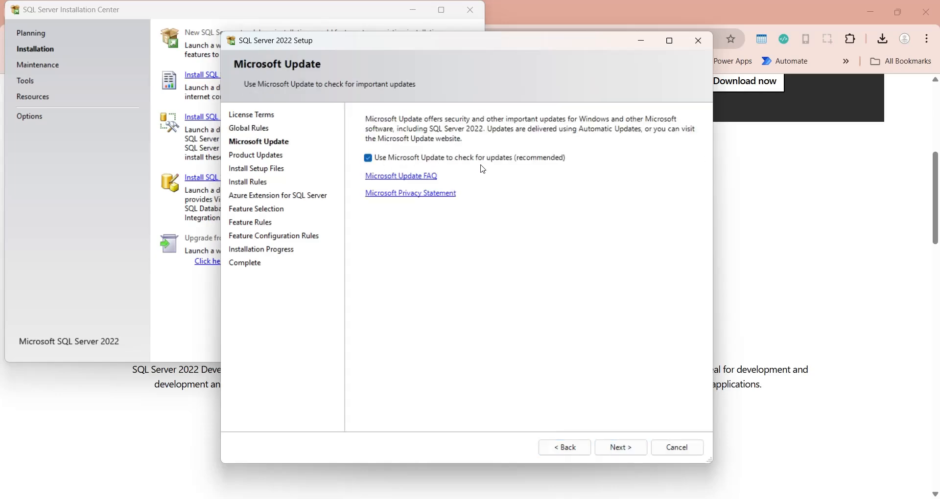
pyautogui.click(627, 454)
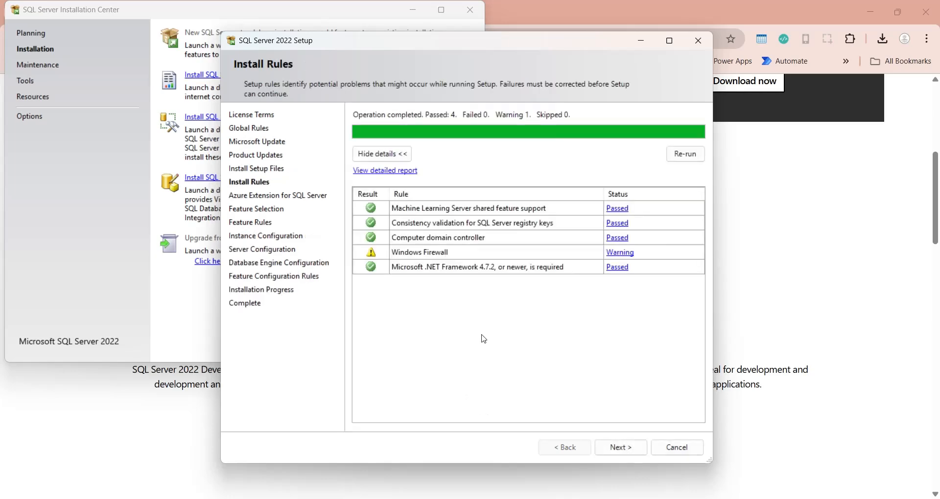
# Continue past the install rules and exclude the Azure Extension for SQL Server from the installation
pyautogui.click(622, 448)
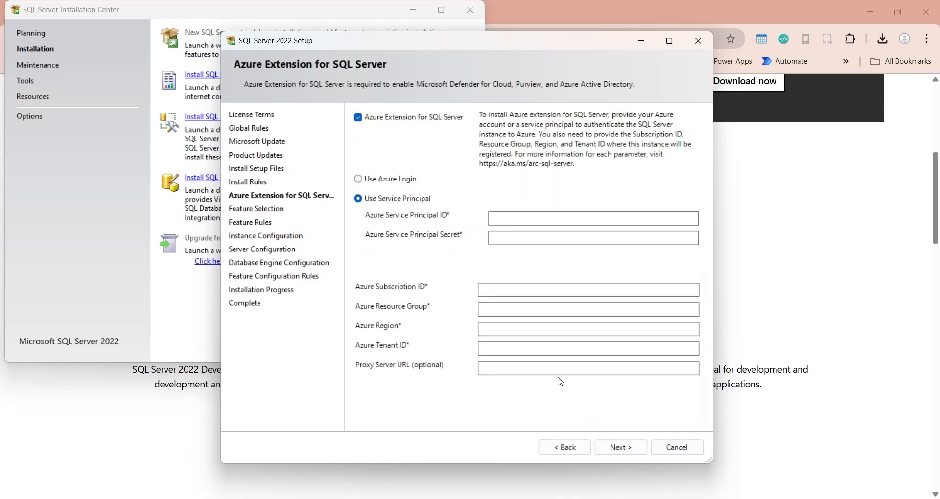
pyautogui.click(358, 120)
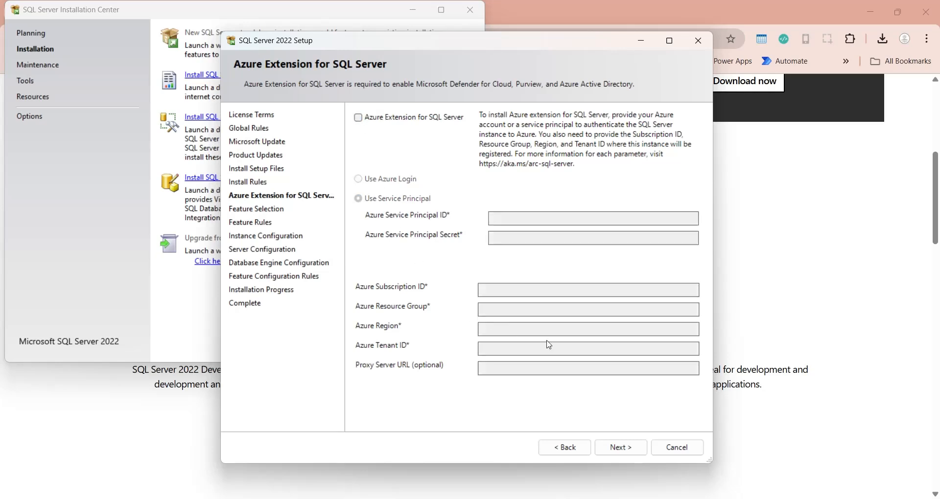
pyautogui.click(608, 445)
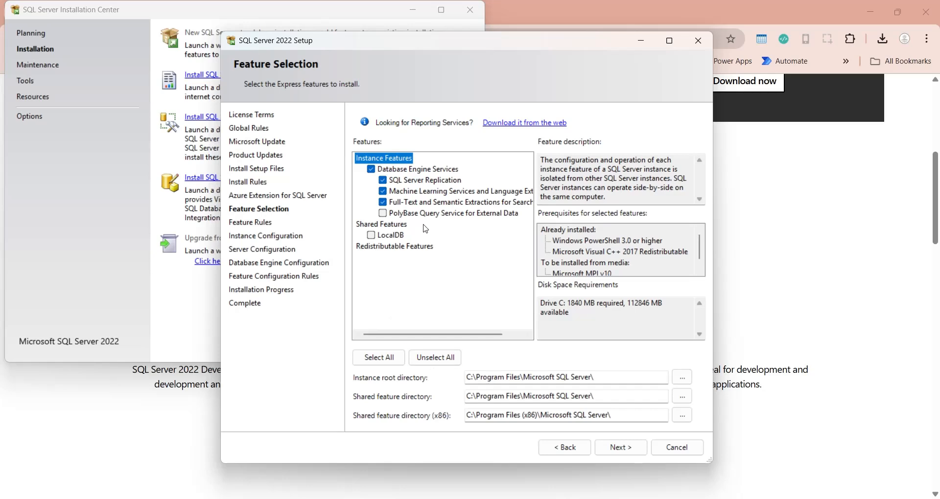
# Accept the preselected Express features and the named instance SQLExpress with its default instance ID
pyautogui.click(618, 448)
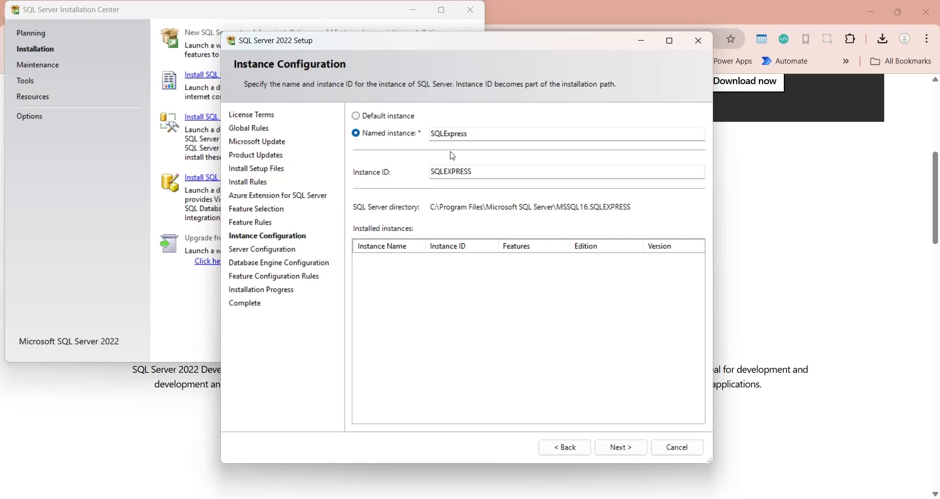
pyautogui.click(622, 449)
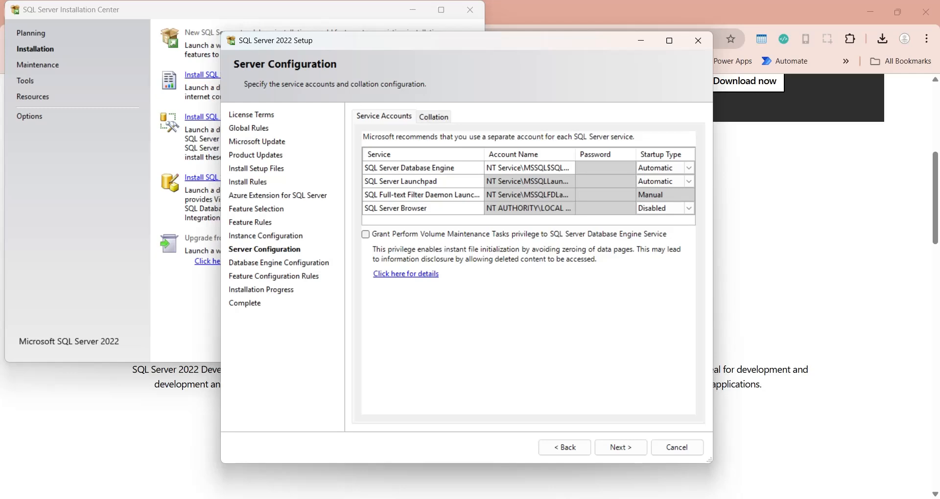
# Review the collation and service account settings and accept the default server configuration
pyautogui.click(433, 116)
pyautogui.click(384, 116)
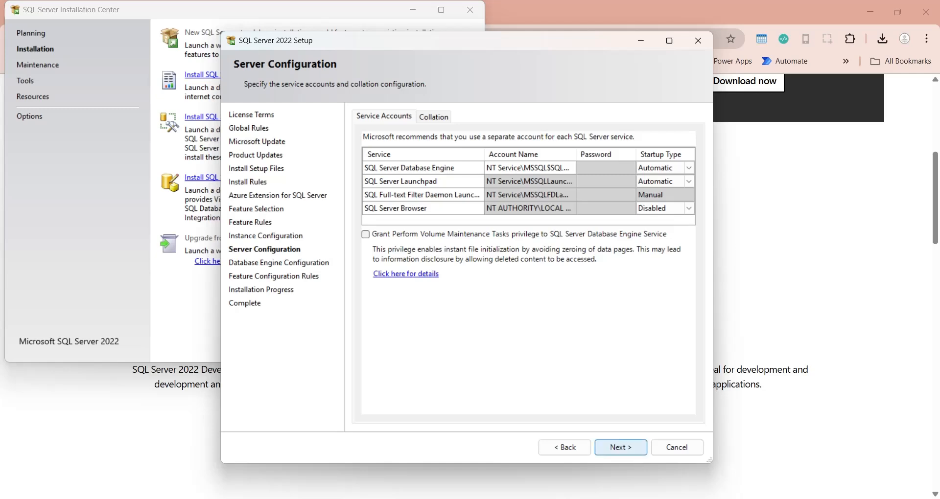
pyautogui.click(620, 448)
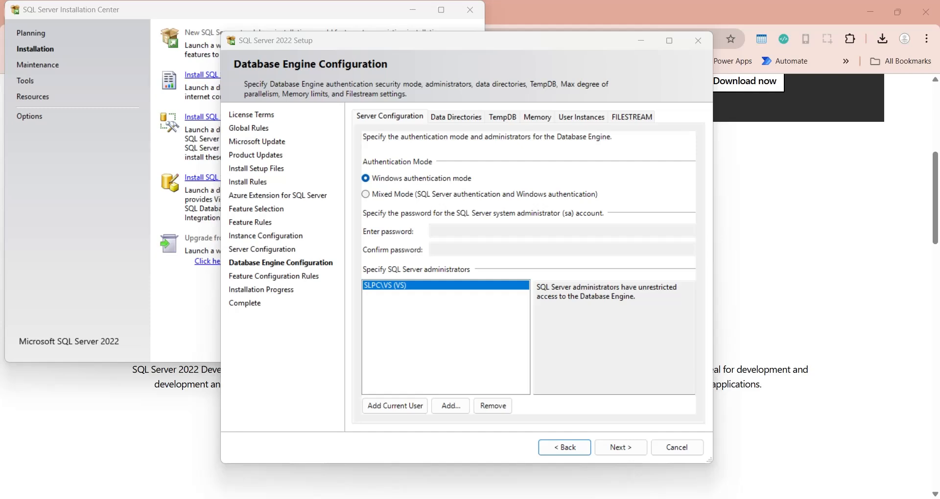
# Review all Database Engine settings, keep Windows authentication mode, and complete the SQL Server 2022 setup with the defaults
pyautogui.click(456, 117)
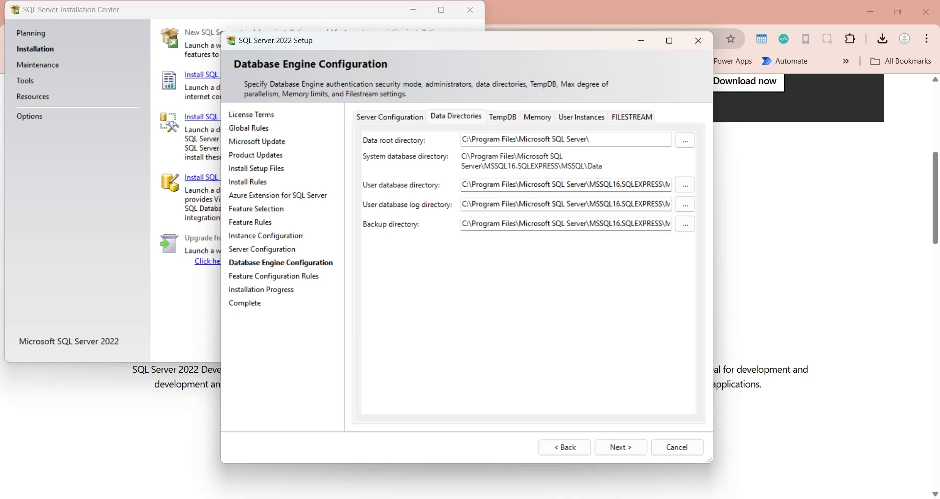
pyautogui.click(502, 117)
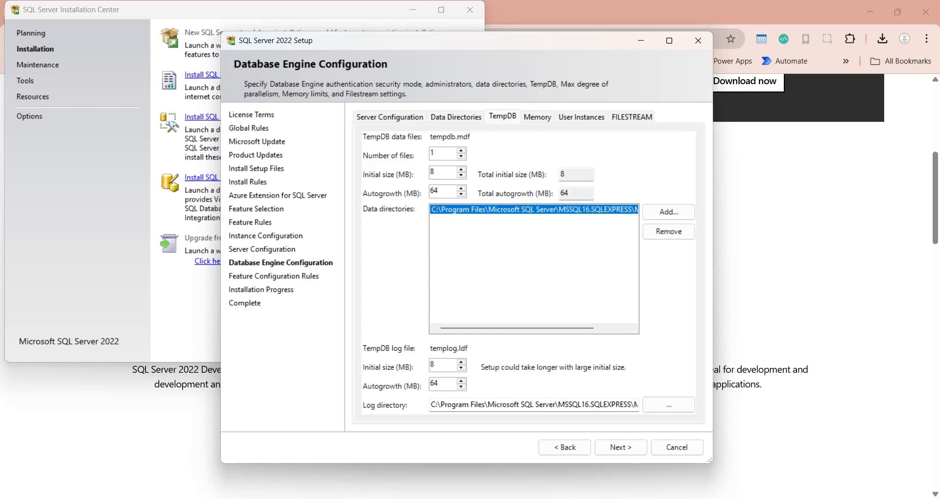
pyautogui.click(537, 117)
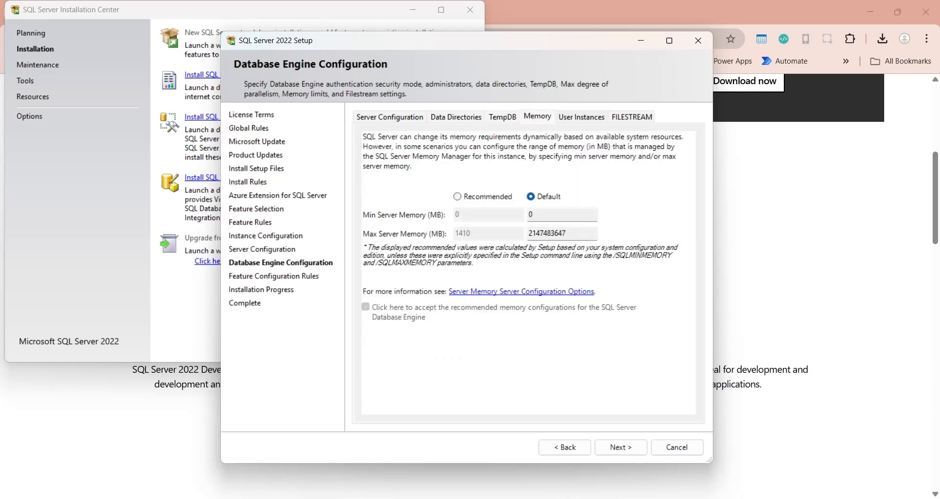
pyautogui.click(582, 117)
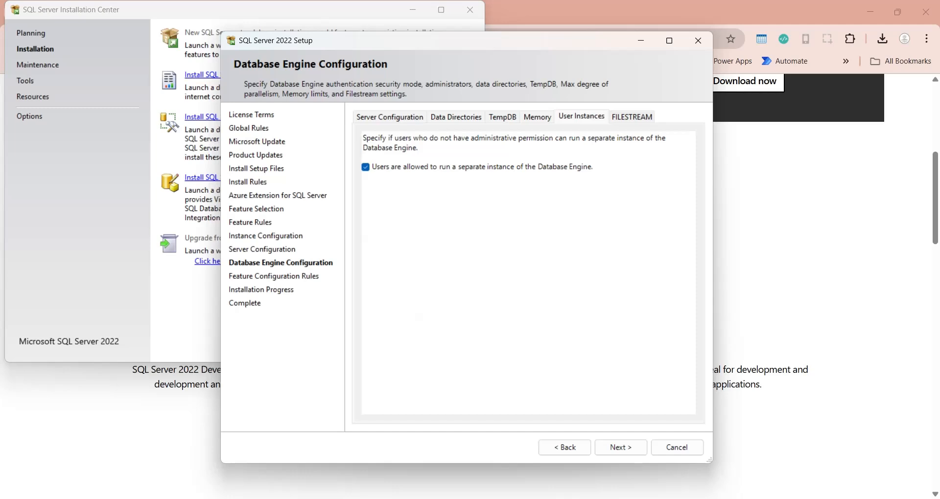
pyautogui.click(631, 117)
pyautogui.click(389, 117)
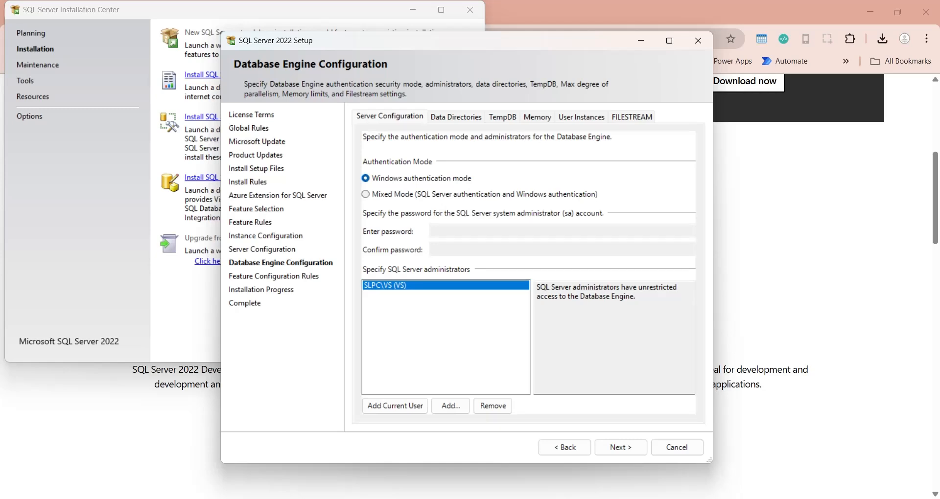
pyautogui.click(620, 448)
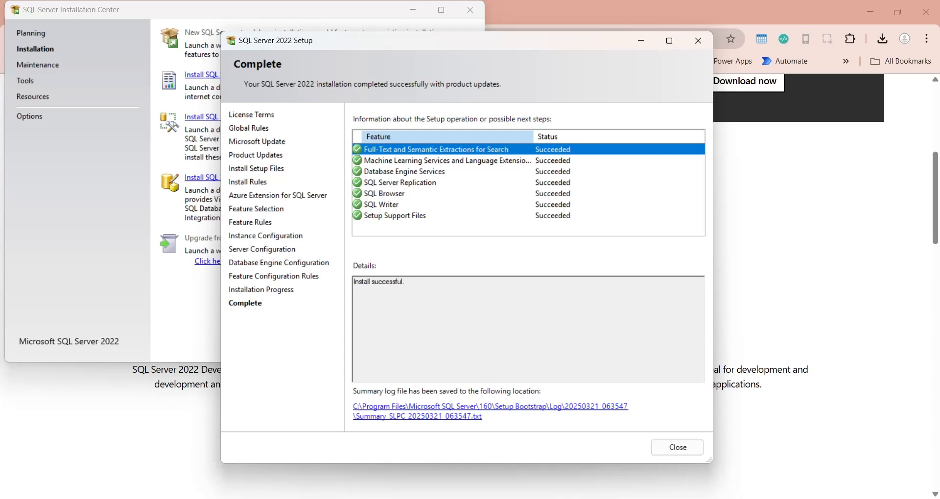
pyautogui.click(677, 448)
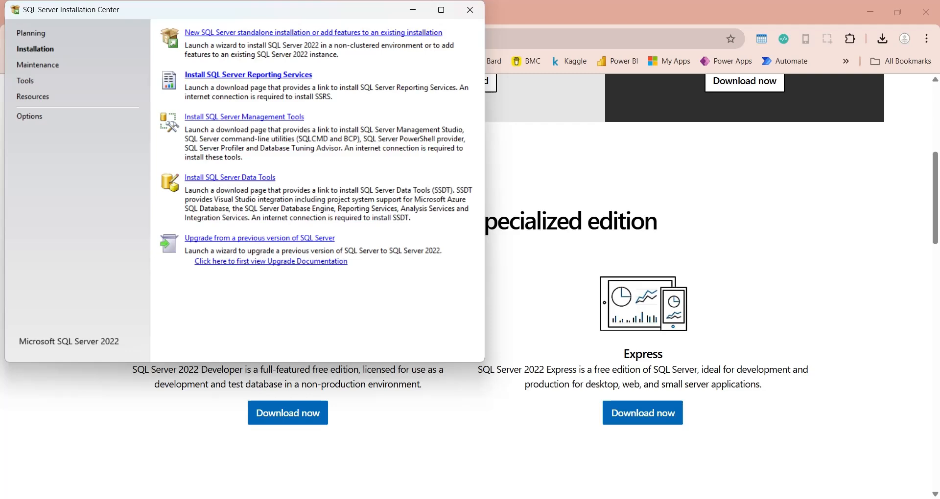
# Open the SQL Server Management Tools download page from the Installation Center and download SSMS 20.2
pyautogui.moveTo(224, 13); pyautogui.dragTo(424, 104)
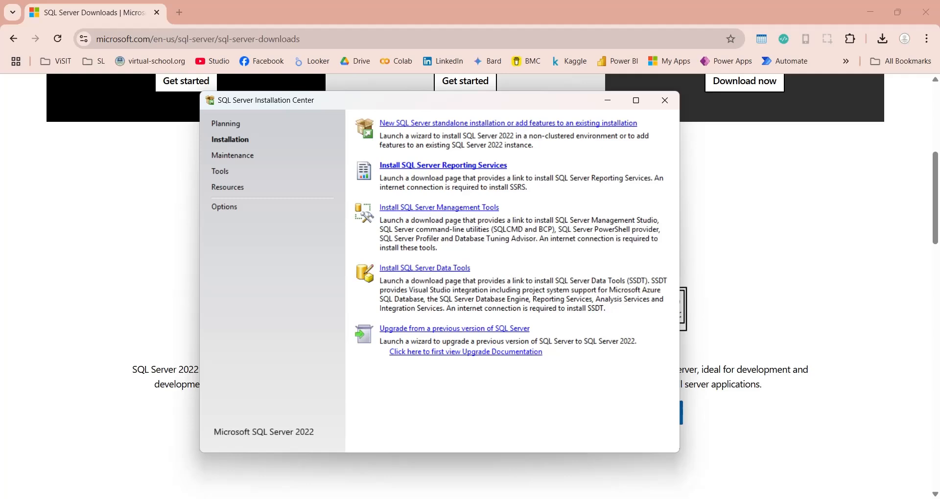
pyautogui.click(439, 208)
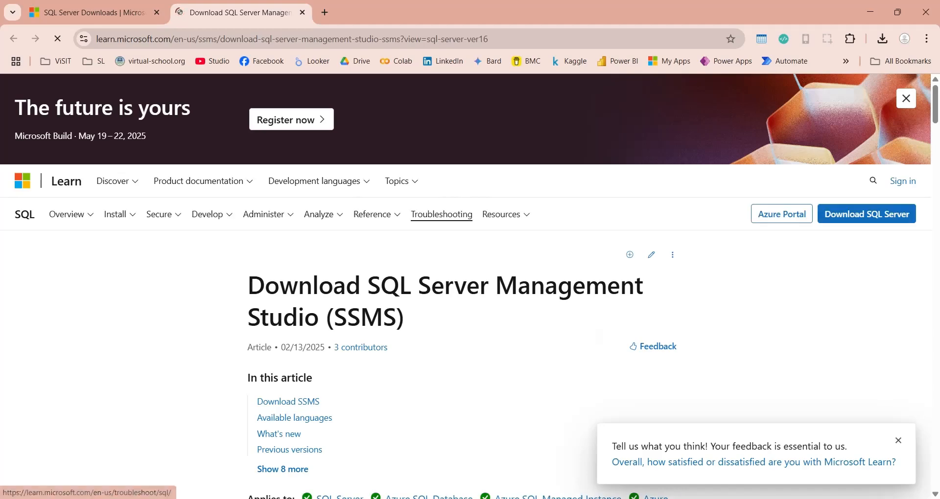
pyautogui.scroll(-3, 469, 312)
pyautogui.scroll(3, 469, 312)
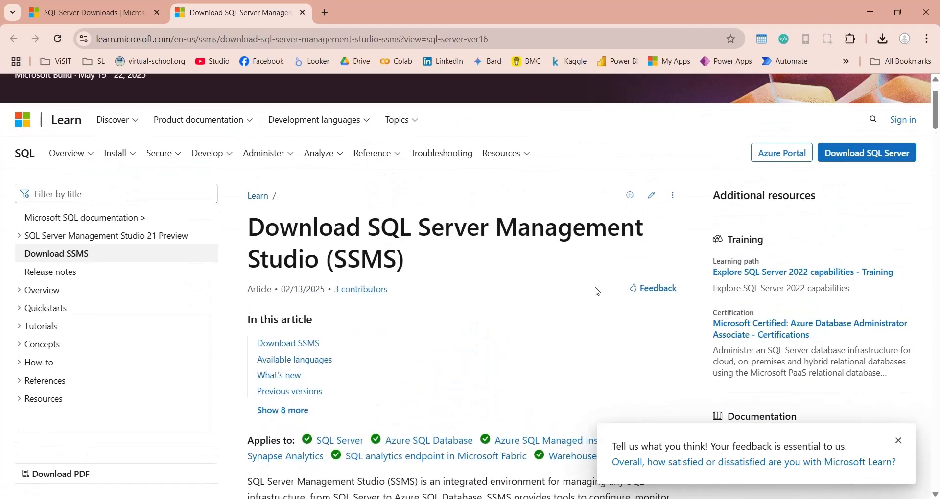
pyautogui.scroll(-9, 558, 299)
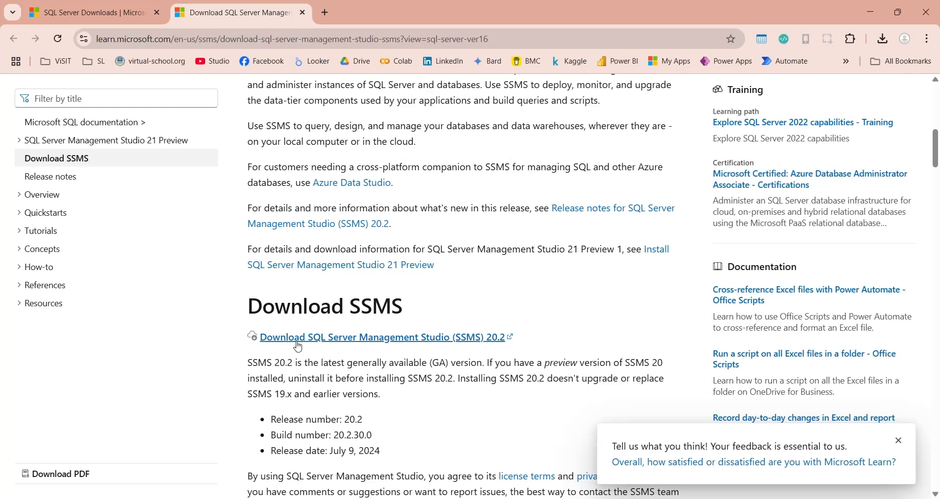
pyautogui.click(419, 342)
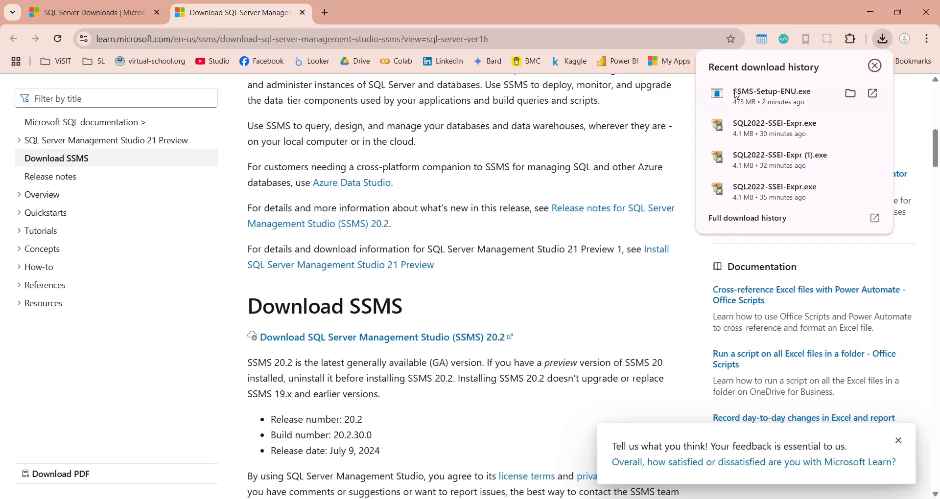
# Run SSMS-Setup-ENU.exe and install SQL Server Management Studio 20.2 in the default location
pyautogui.click(755, 96)
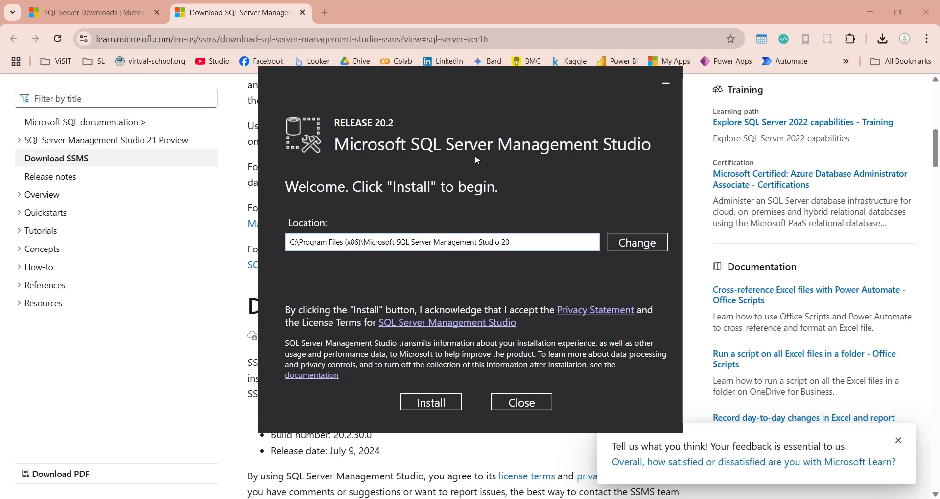
pyautogui.click(424, 403)
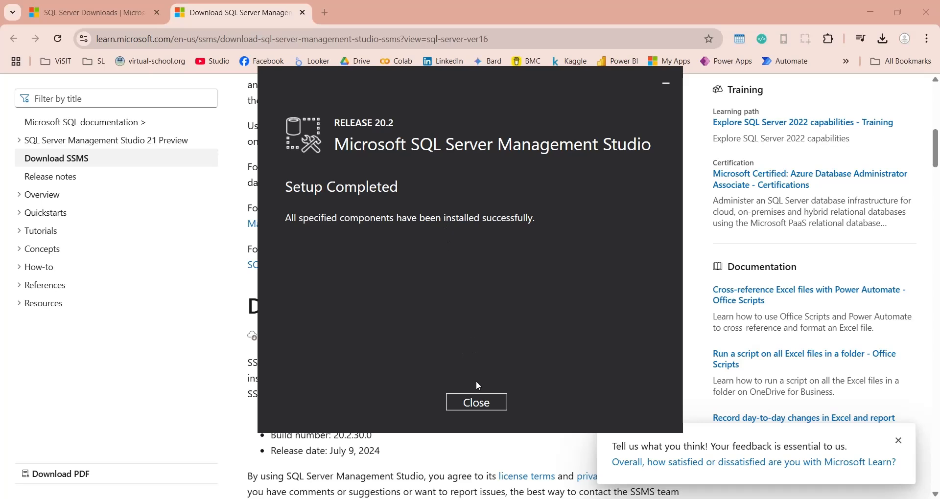
# Close the completed SSMS setup and the Installation Center, reviewing the latter's Maintenance, Tools, Resources and Options pages first
pyautogui.click(474, 410)
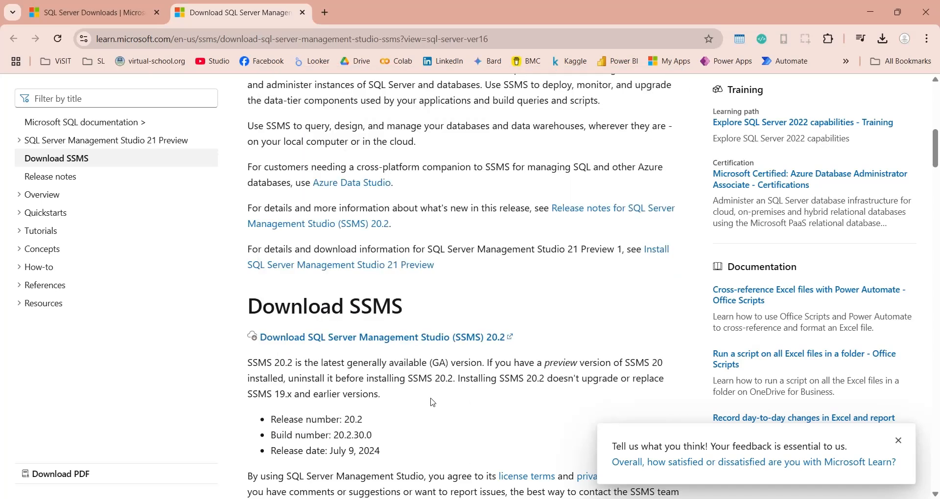
pyautogui.click(124, 498)
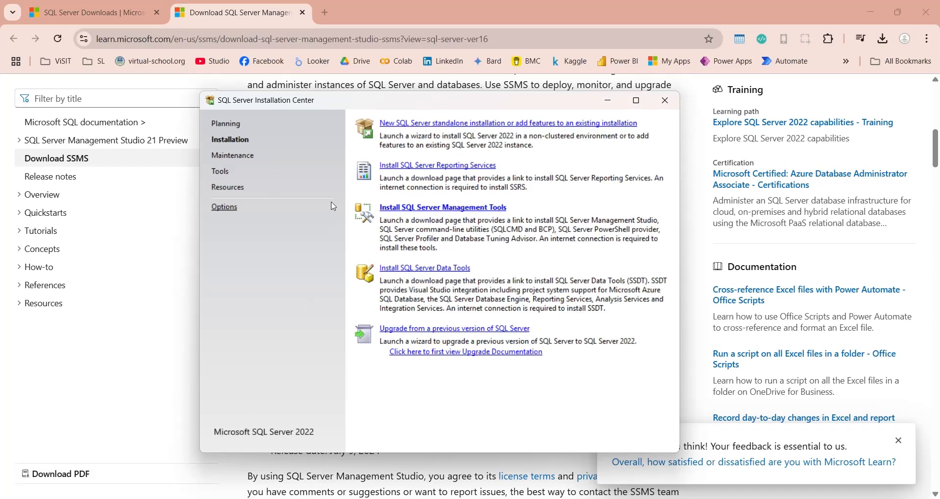
pyautogui.click(256, 155)
pyautogui.click(228, 172)
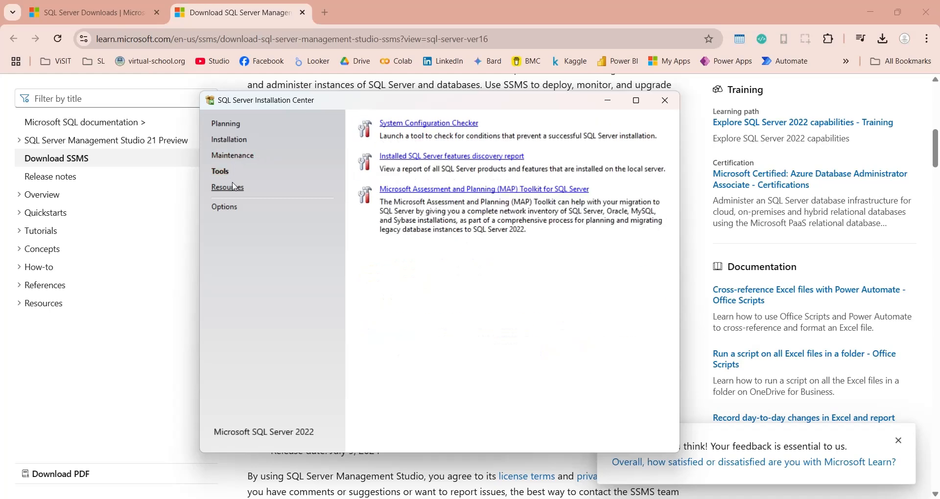
pyautogui.click(235, 188)
pyautogui.click(244, 210)
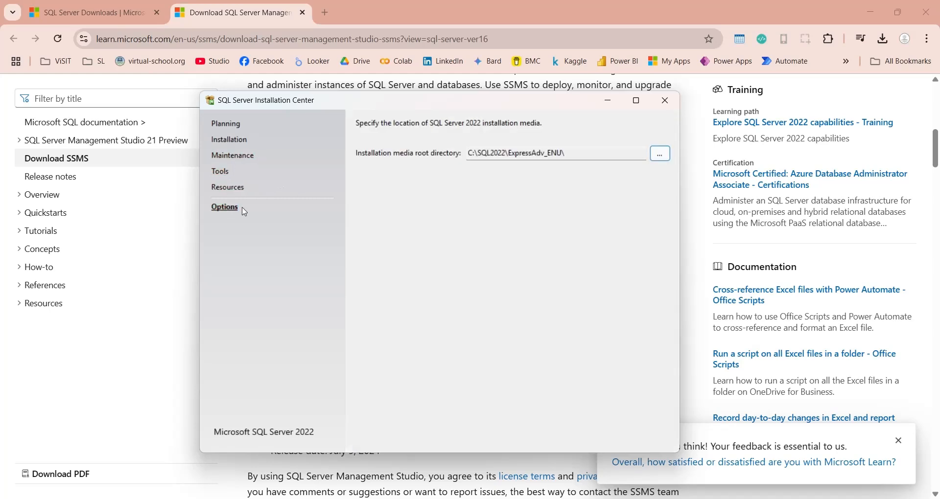
pyautogui.click(664, 107)
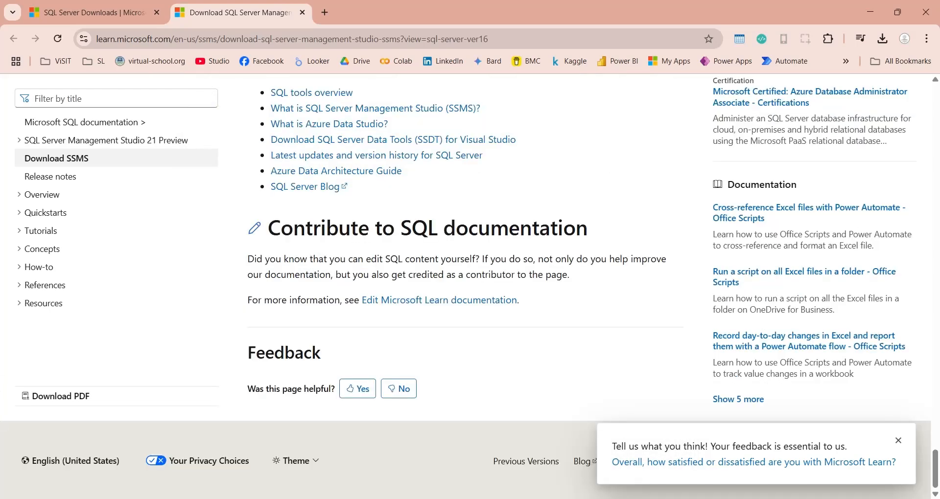
# Find and launch SQL Server Management Studio 20
pyautogui.press('super')
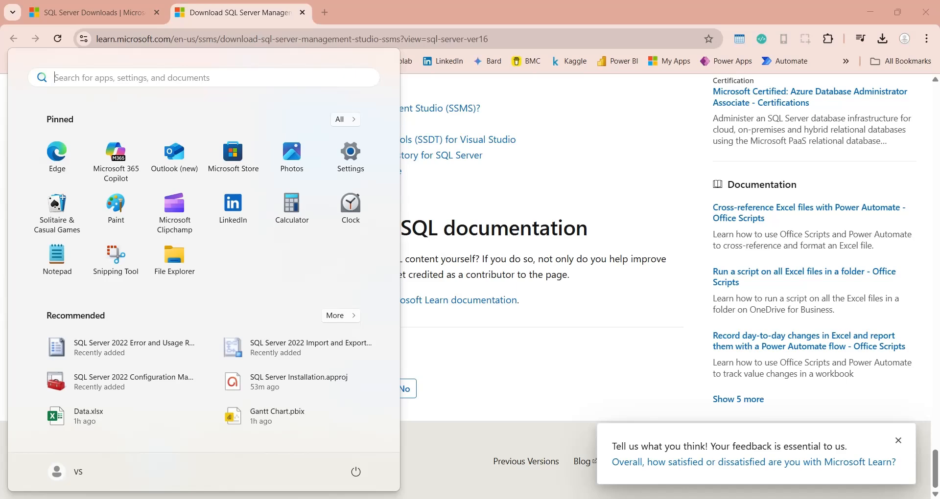
pyautogui.write('ssm')
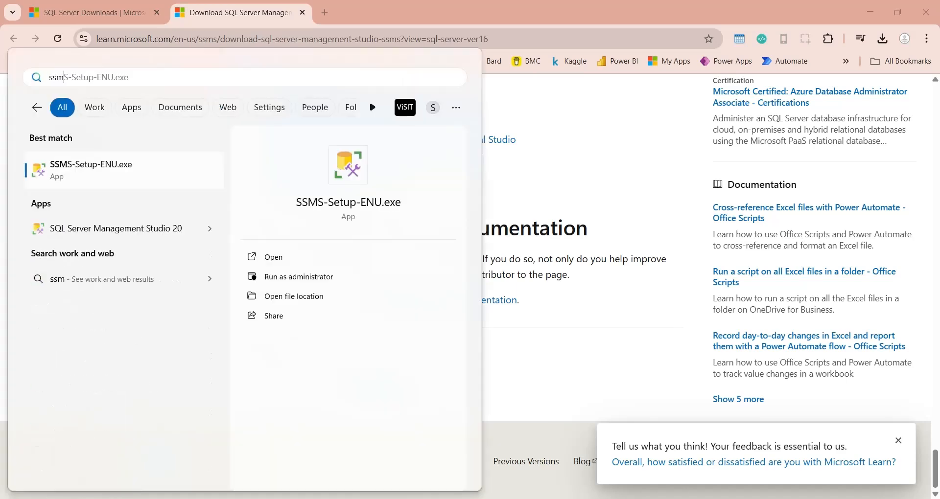
pyautogui.write('s')
pyautogui.click(115, 270)
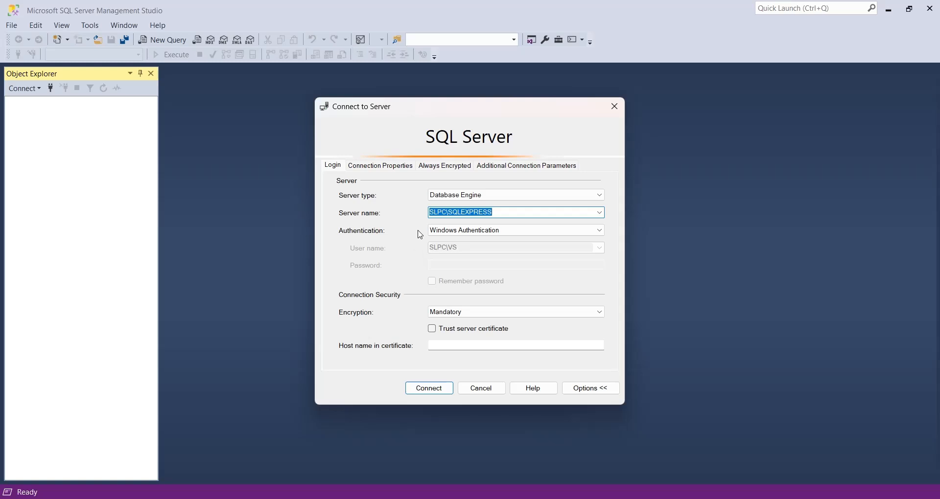
# Try to connect to the SLPC\SQLEXPRESS Database Engine with Windows Authentication and mandatory encryption, without trusting the server certificate
pyautogui.click(600, 214)
pyautogui.click(600, 213)
pyautogui.click(428, 390)
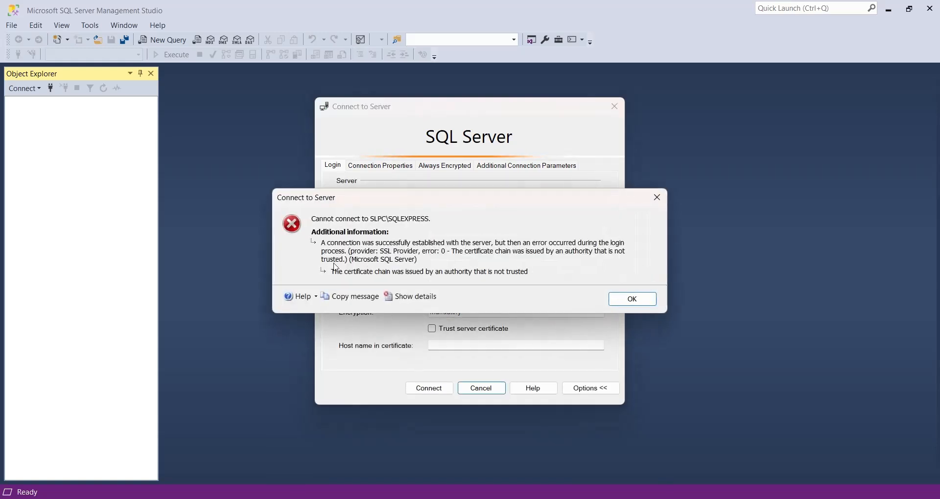
pyautogui.click(627, 304)
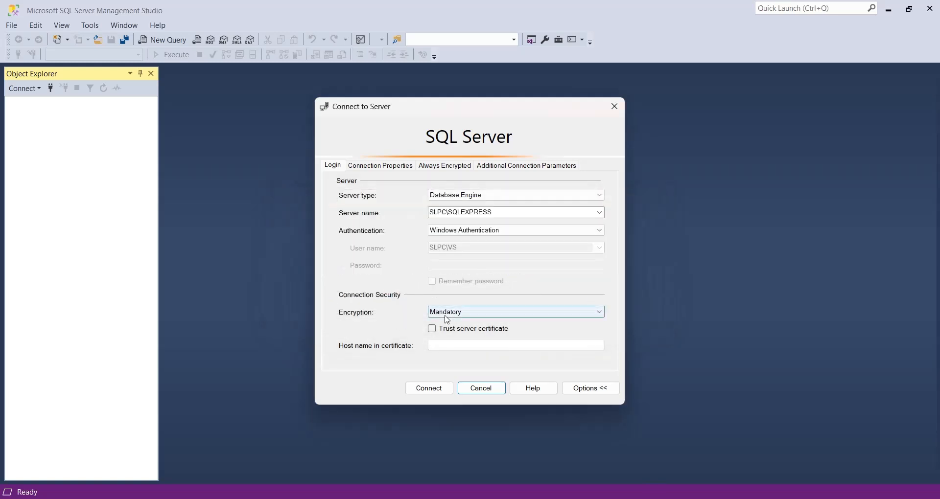
# Keep encryption at Mandatory, enable Trust server certificate, and connect to SLPC\SQLEXPRESS
pyautogui.click(465, 313)
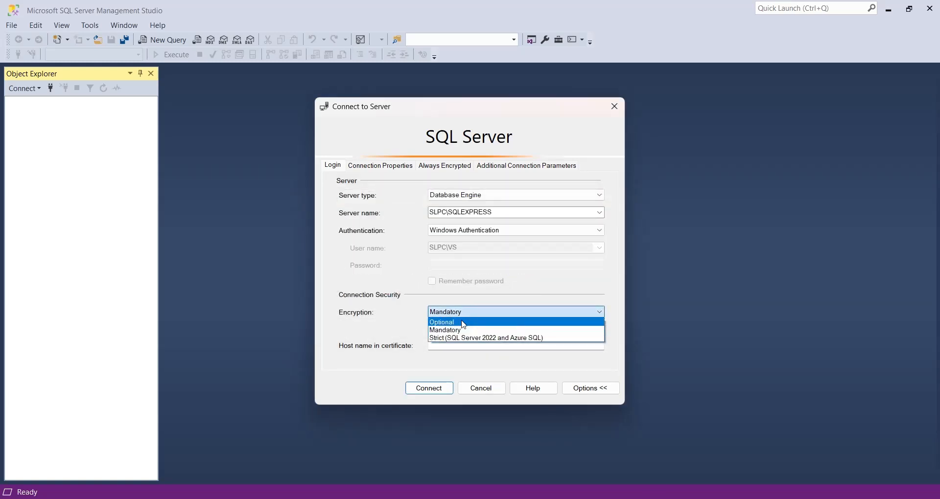
pyautogui.click(464, 330)
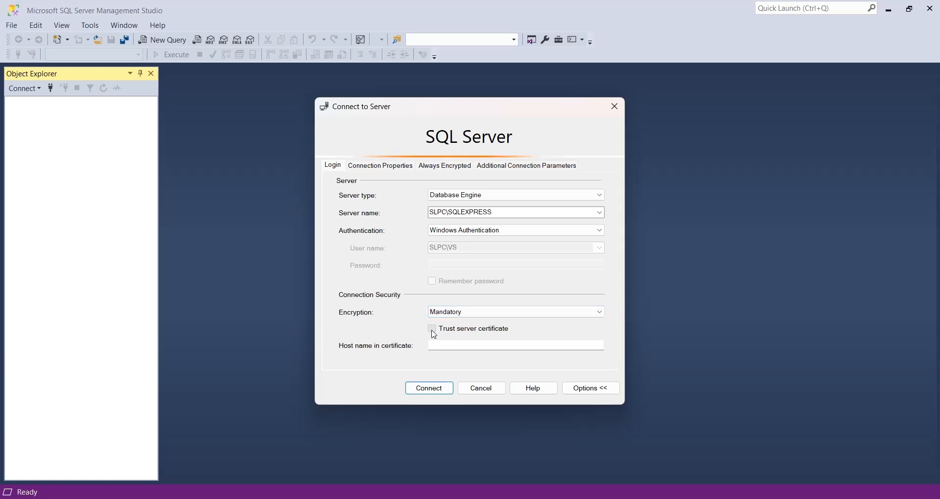
pyautogui.click(432, 330)
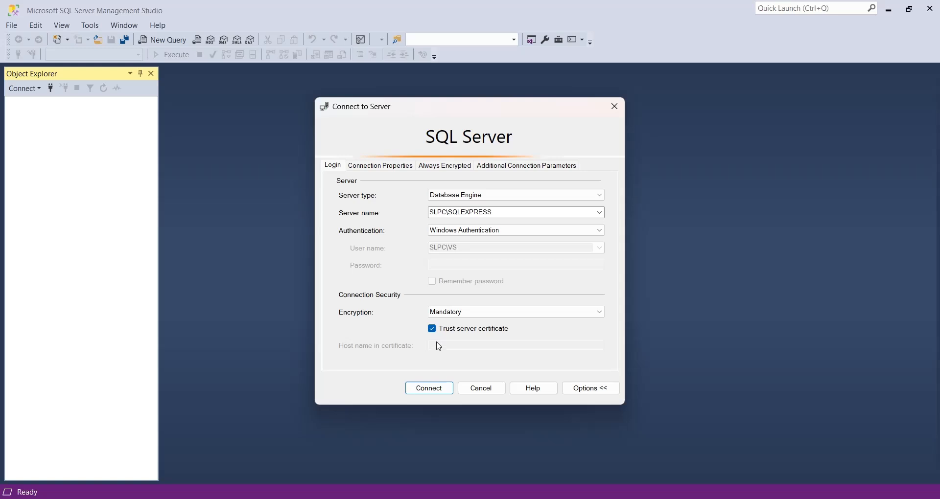
pyautogui.click(428, 389)
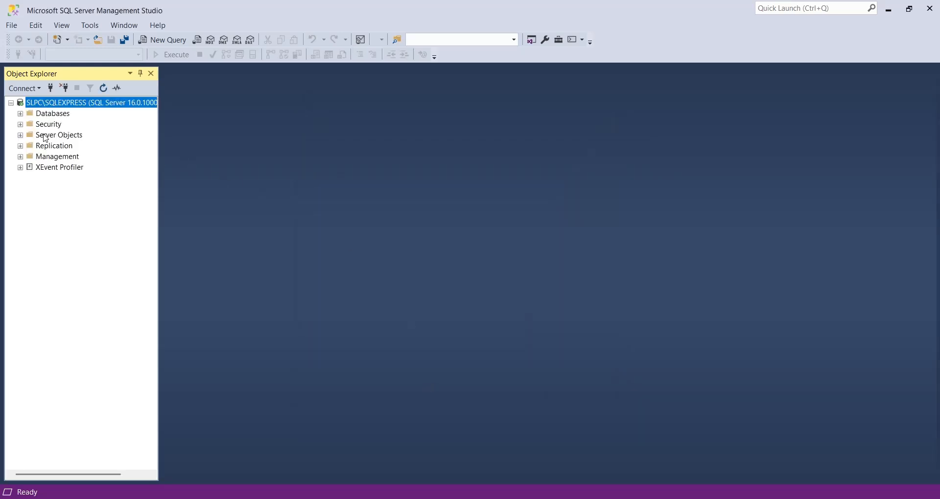
# Expand the Tables folder of tempdb under System Databases and open a new query against tempdb
pyautogui.click(20, 114)
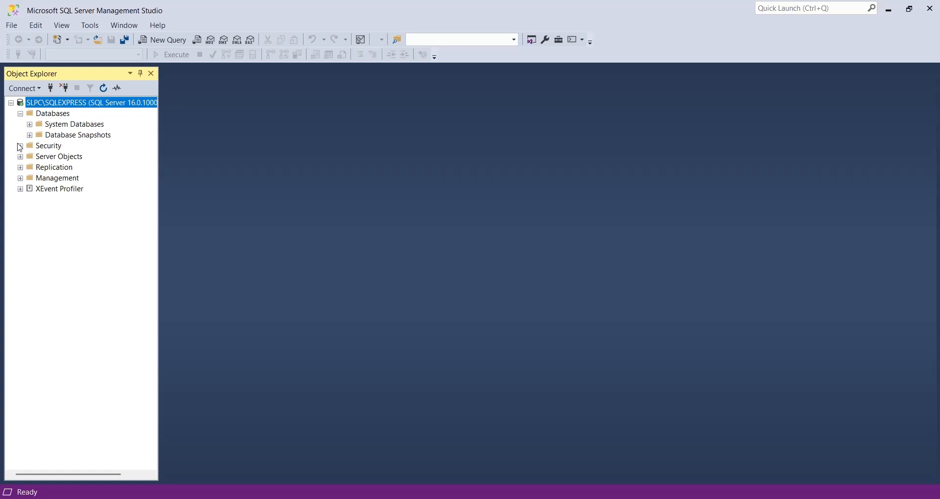
pyautogui.click(30, 125)
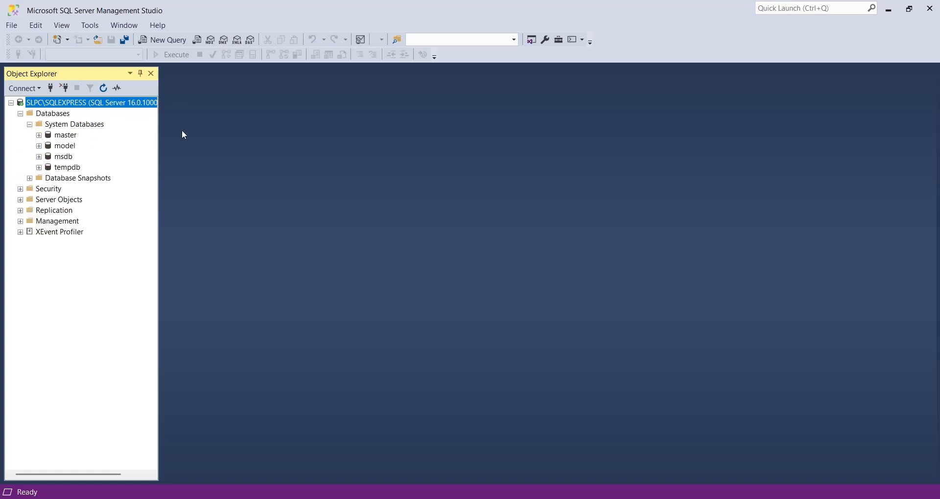
pyautogui.click(163, 40)
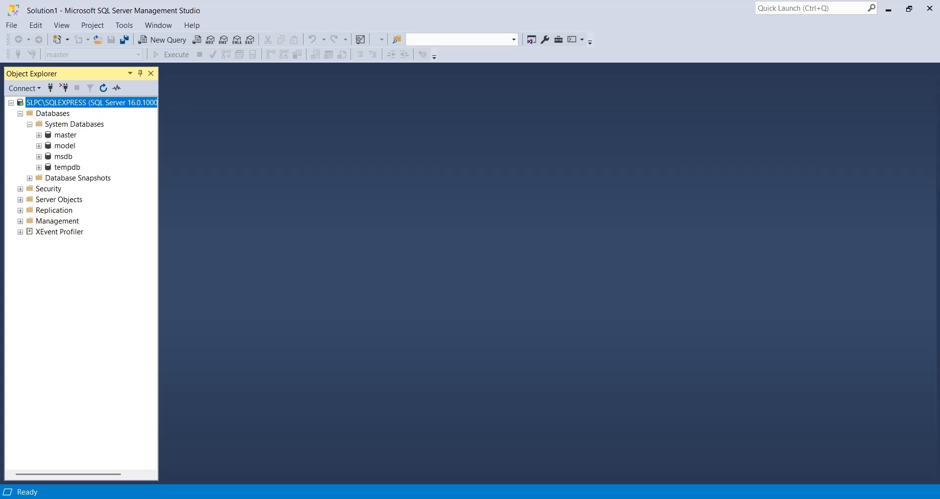
pyautogui.click(64, 169)
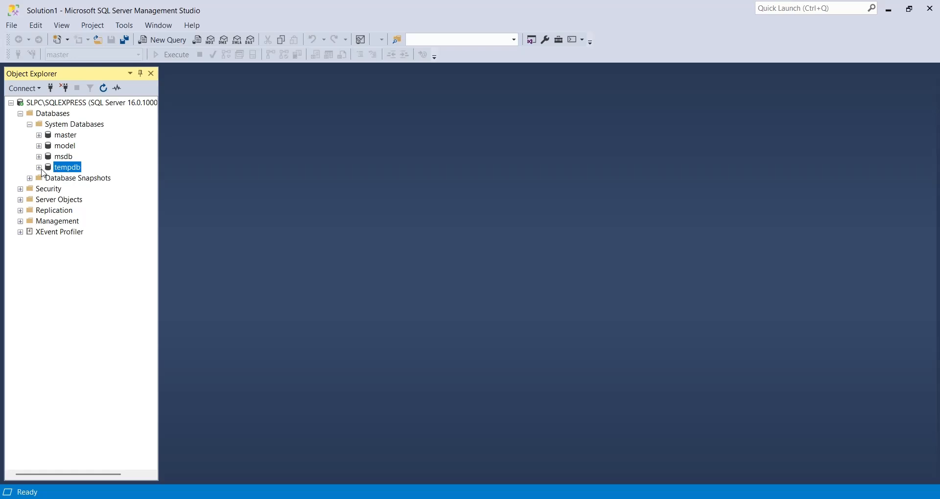
pyautogui.click(40, 169)
pyautogui.click(48, 179)
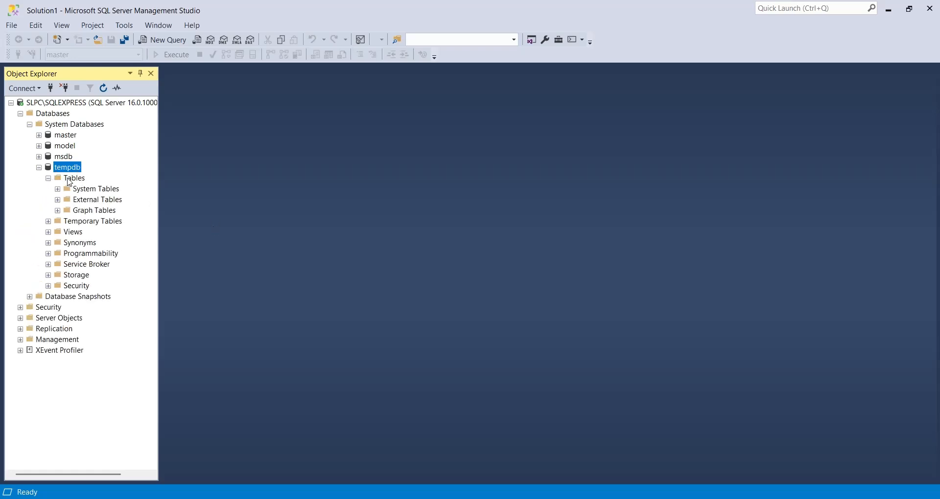
pyautogui.click(68, 179)
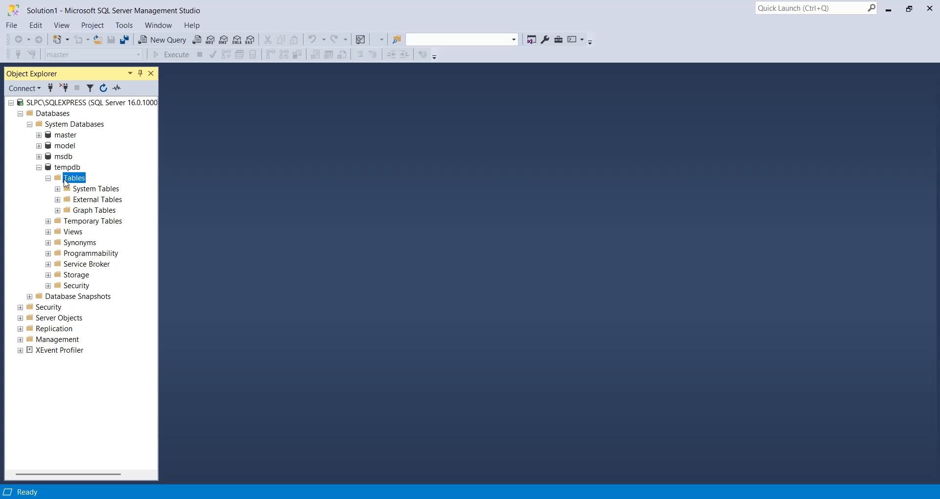
pyautogui.click(169, 43)
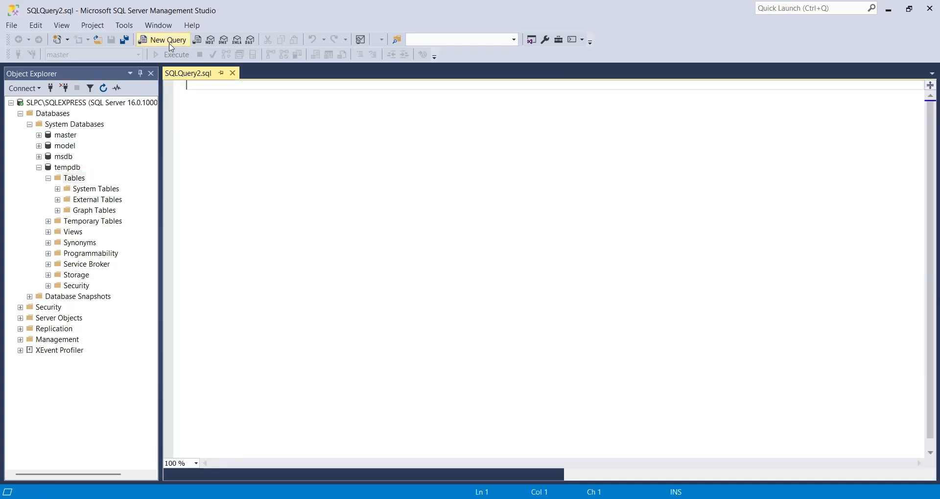
pyautogui.rightClick(82, 180)
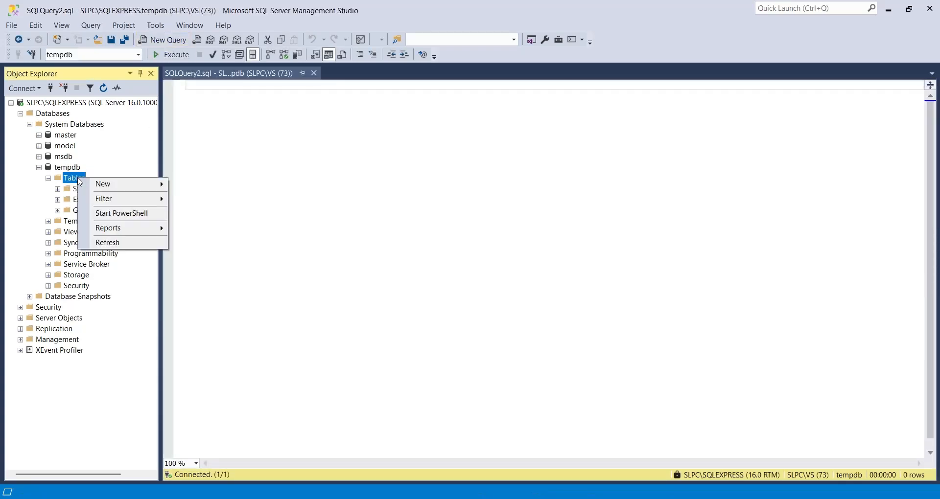
pyautogui.moveTo(107, 185)
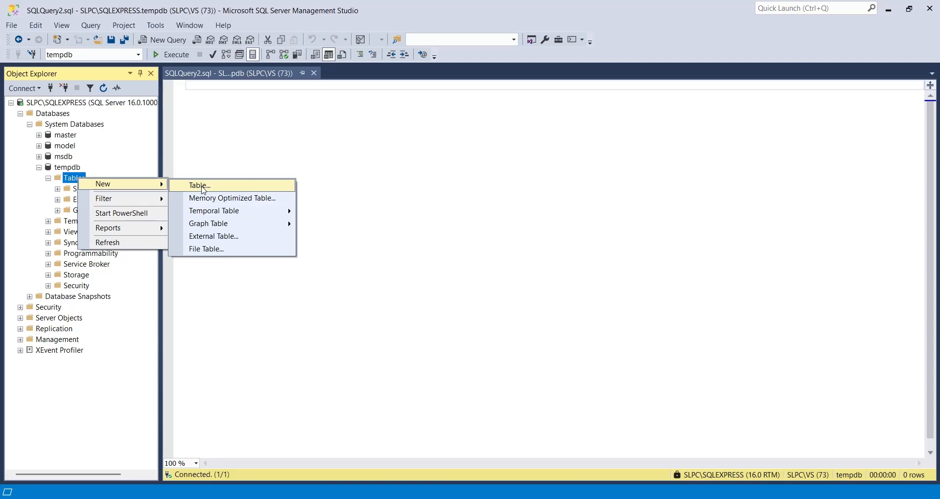
pyautogui.click(204, 189)
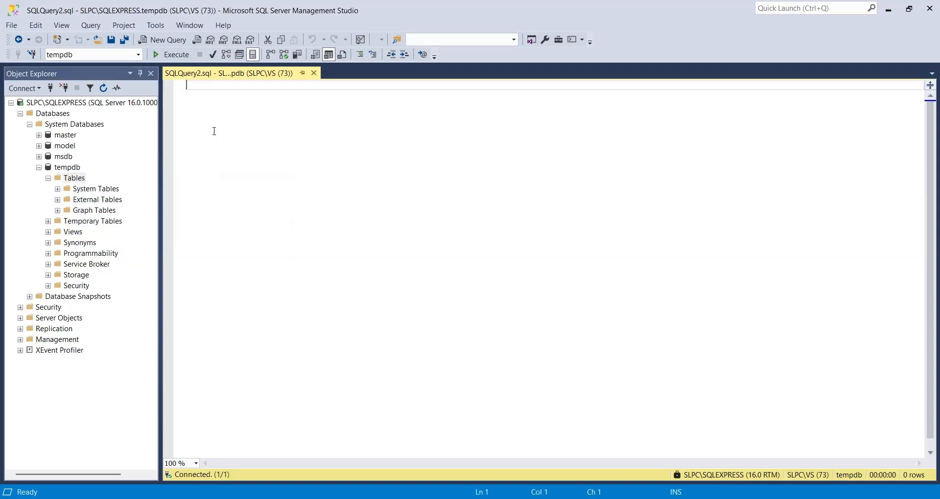
# Write and execute a create table statement for a table named temp with int columns x and y
pyautogui.write('create ')
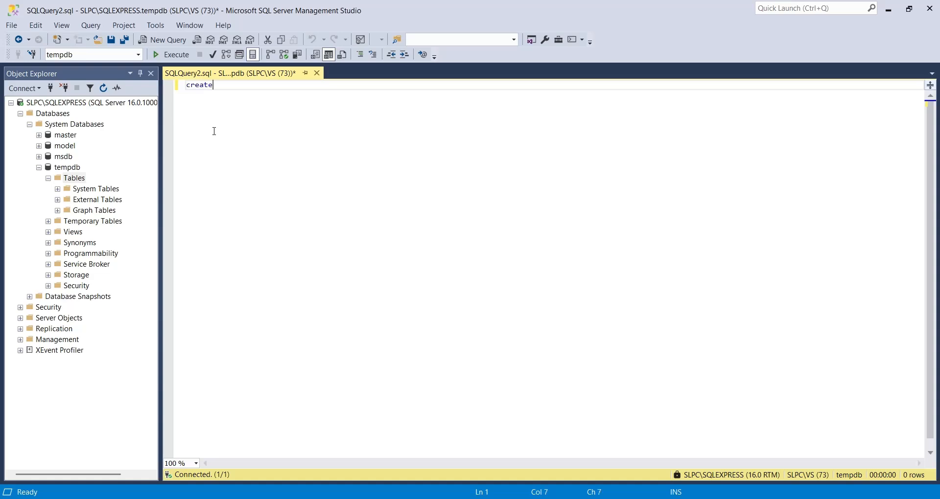
pyautogui.write('table temp (')
pyautogui.press('Return')
pyautogui.press('Return')
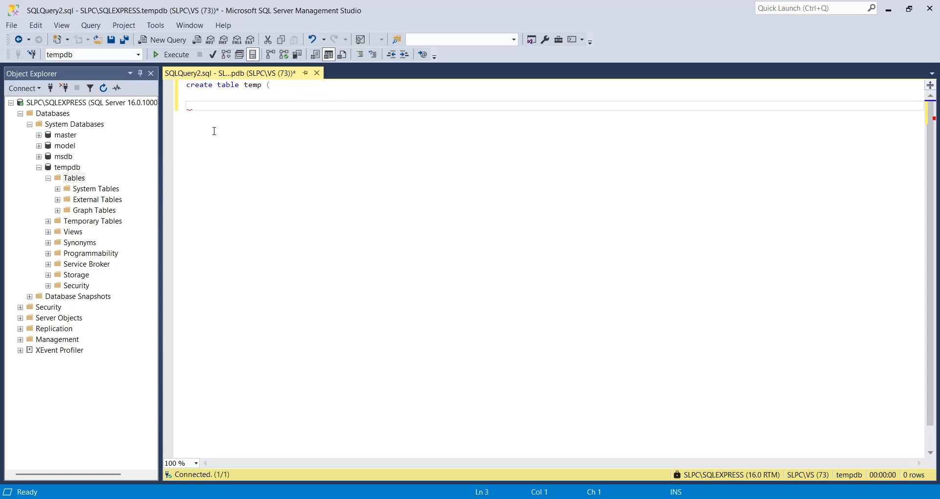
pyautogui.press('BackSpace')
pyautogui.write('x in')
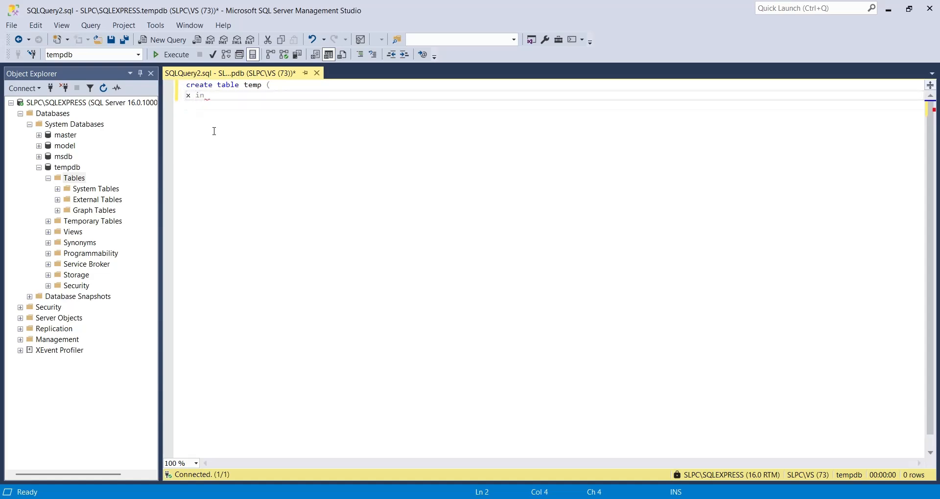
pyautogui.write('t,')
pyautogui.press('Return')
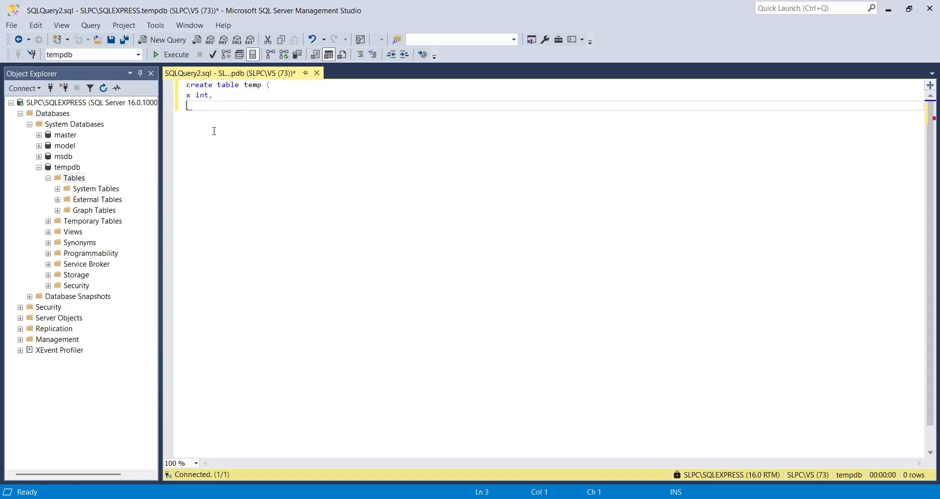
pyautogui.write('y int')
pyautogui.press('Return')
pyautogui.write(')')
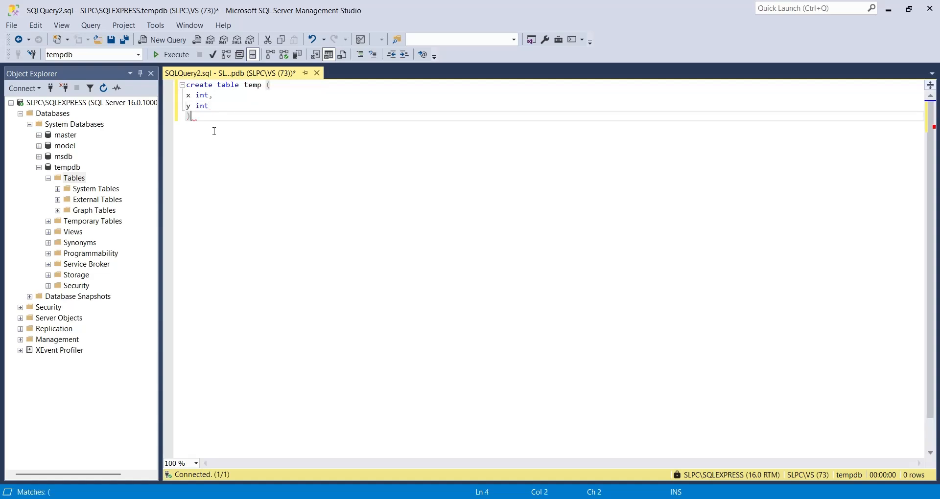
pyautogui.click(173, 60)
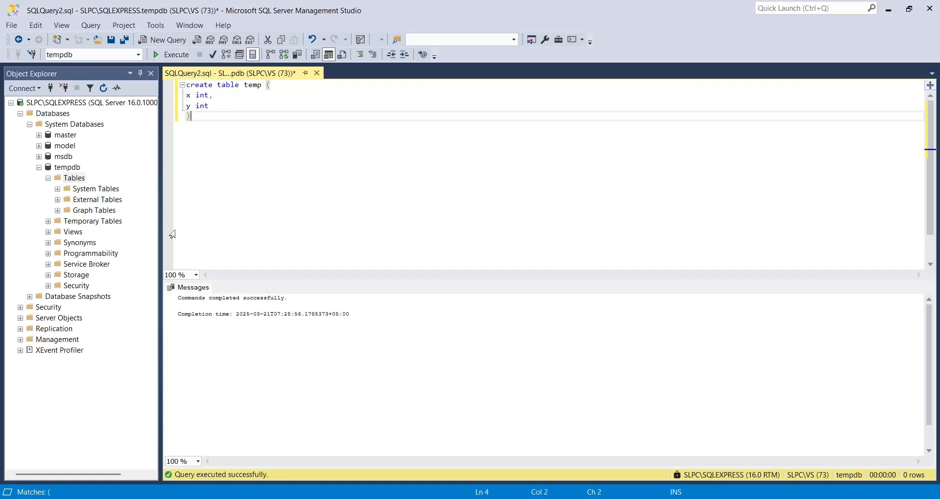
# Refresh the Tables folder of tempdb and expand dbo.temp to examine its columns
pyautogui.rightClick(80, 184)
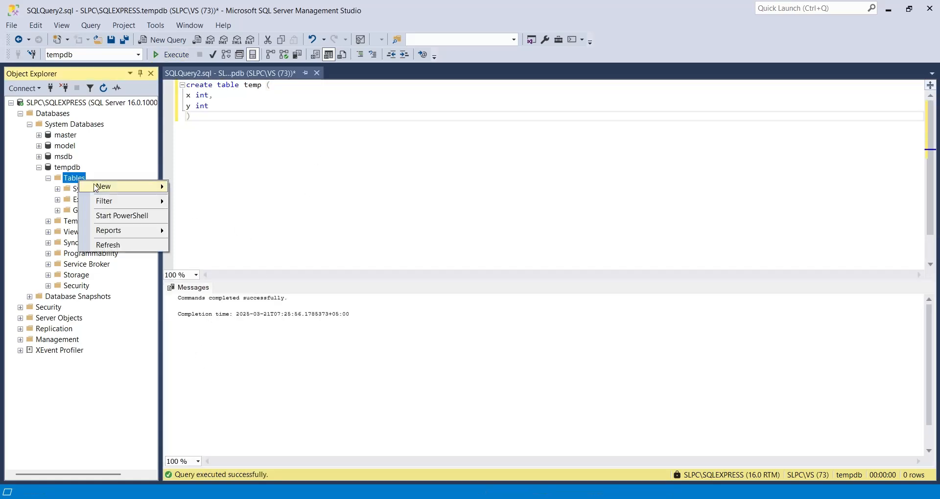
pyautogui.click(111, 244)
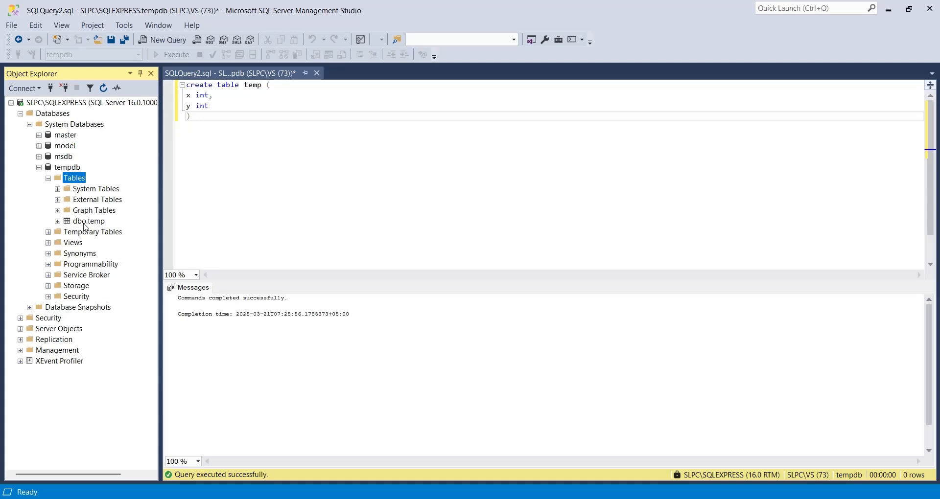
pyautogui.click(57, 222)
pyautogui.click(67, 233)
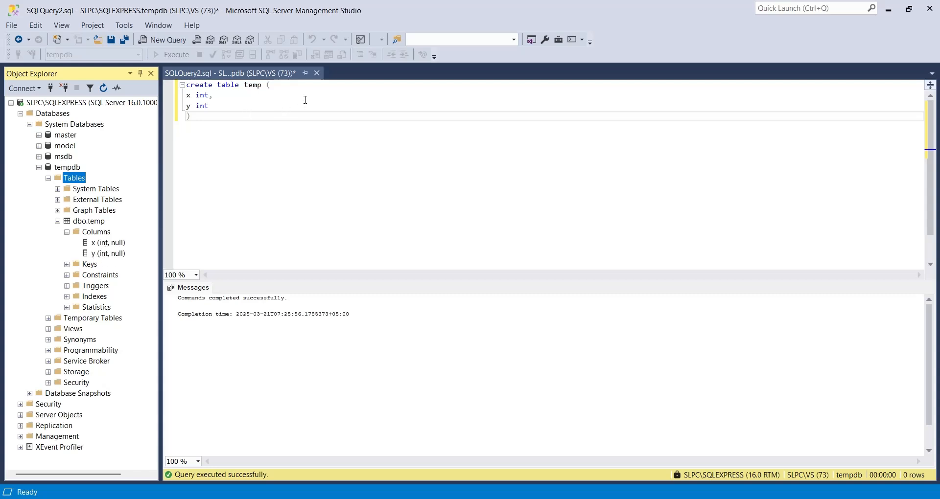
# Replace the create table statement with "select * from temp" and execute the query
pyautogui.click(229, 128)
pyautogui.hotkey('ctrl', 'a')
pyautogui.write('sele')
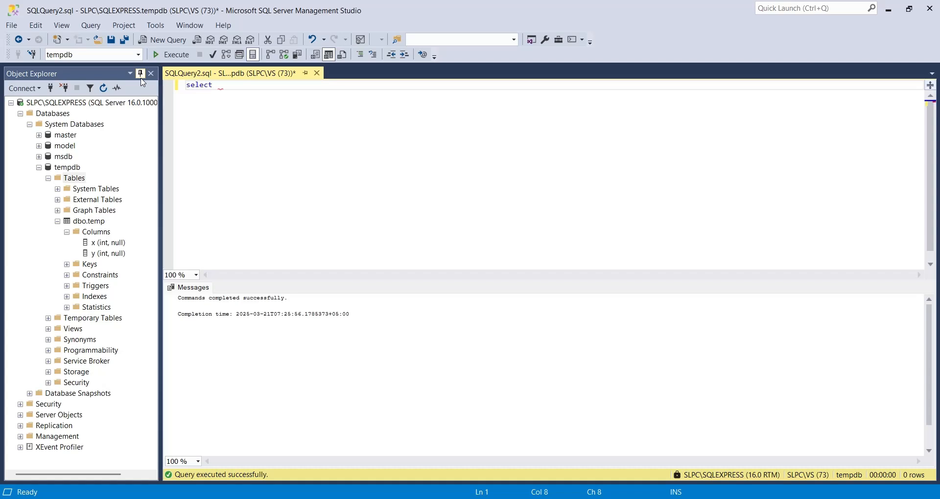
pyautogui.write('ct * from temp')
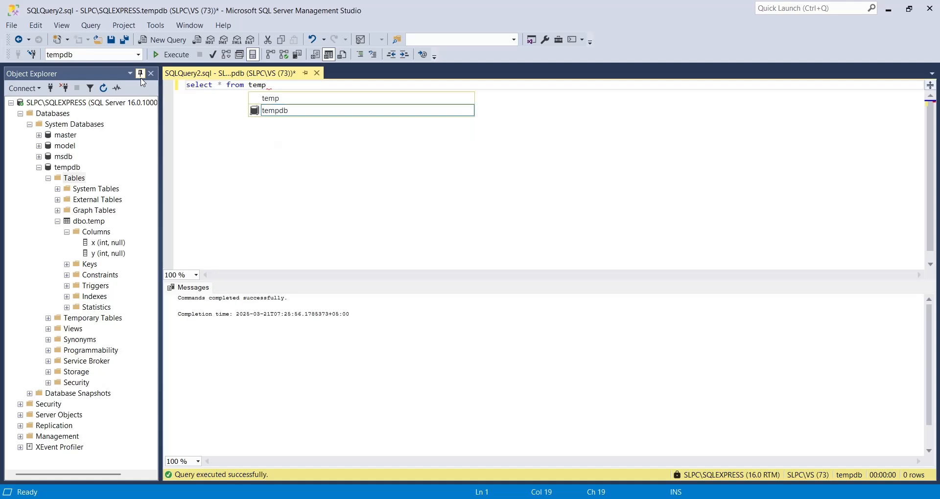
pyautogui.click(170, 54)
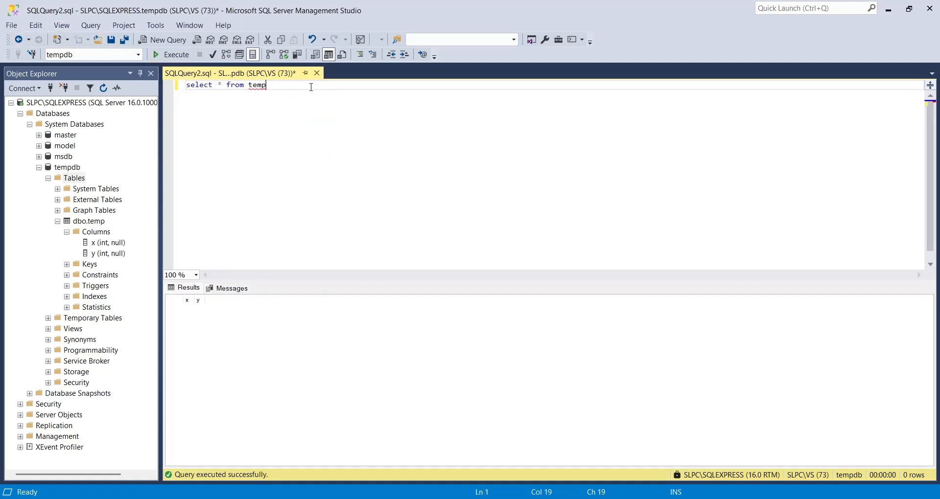
# Add the statement "insert into temp values (2,4);" on a new line above the select statement
pyautogui.click(190, 84)
pyautogui.press('Return')
pyautogui.press('Up')
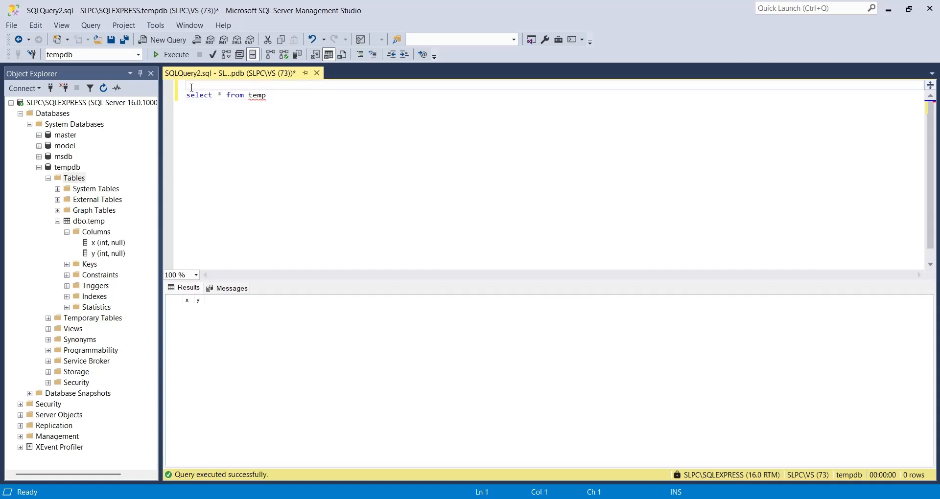
pyautogui.write('insert c')
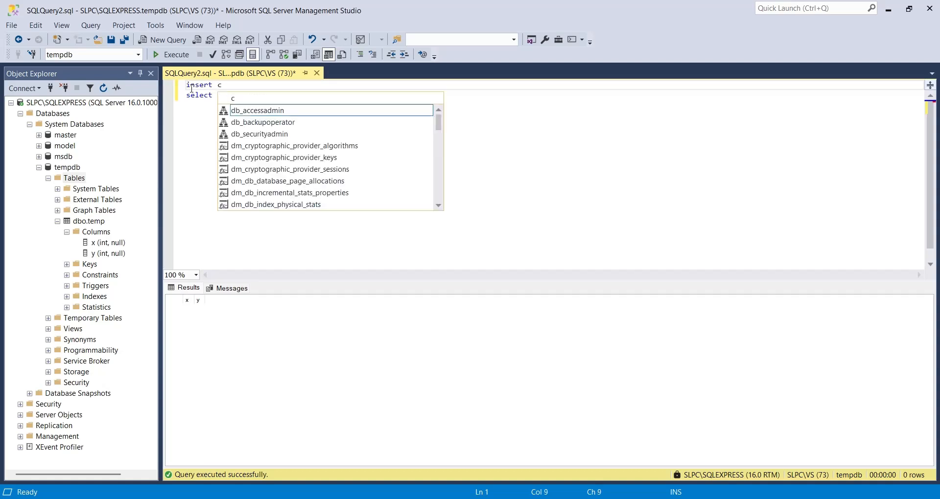
pyautogui.press('BackSpace')
pyautogui.write('into ')
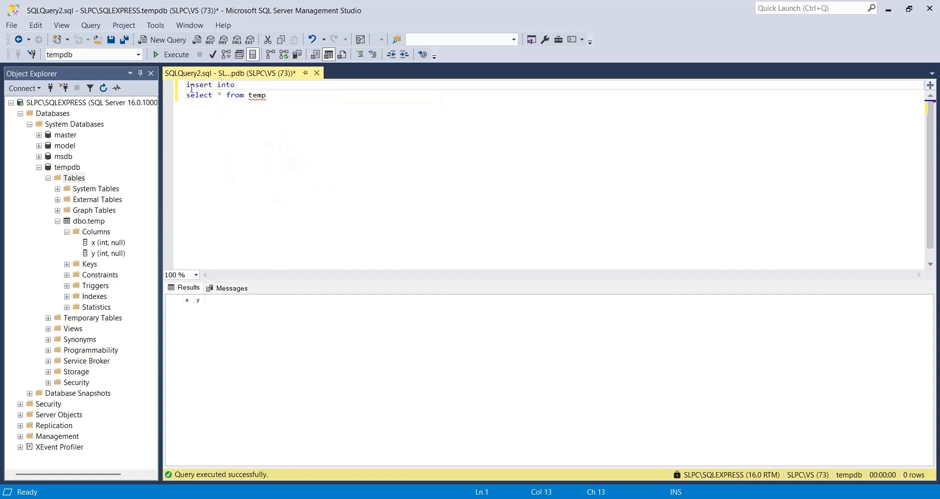
pyautogui.write('temp ')
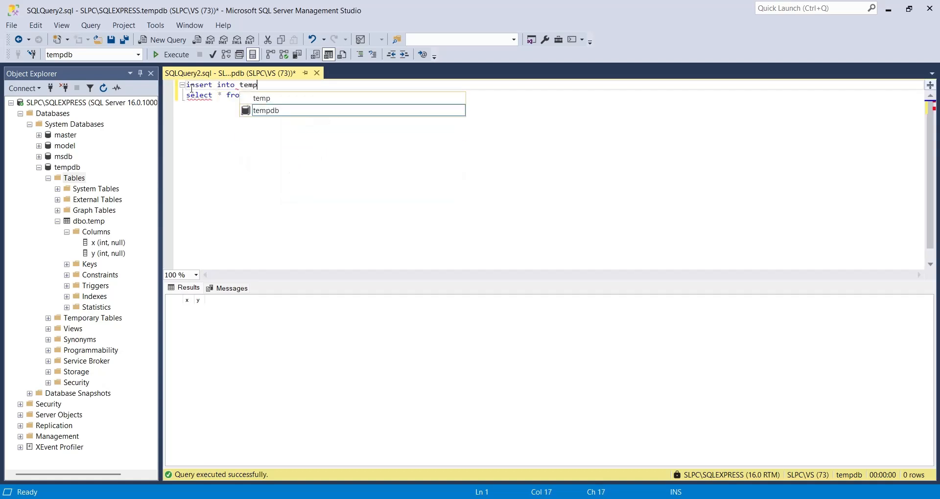
pyautogui.write('values ')
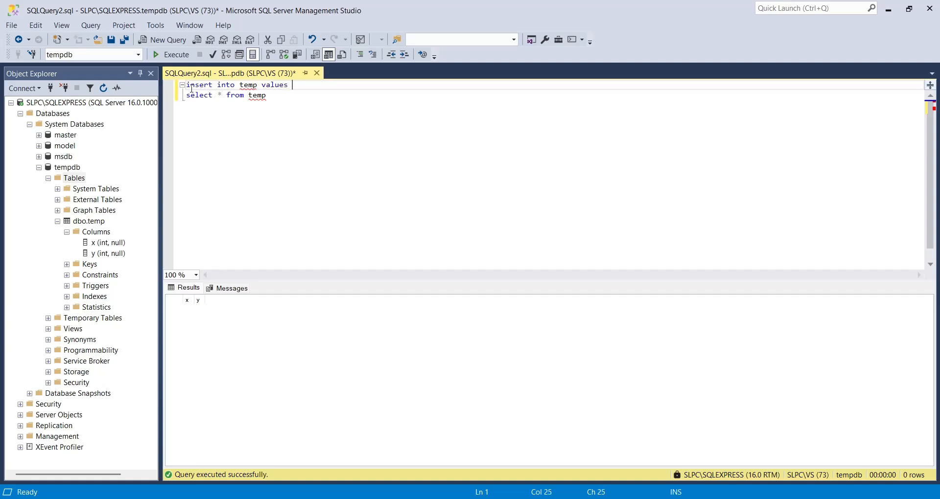
pyautogui.write('(2,4);')
# End the select statement with a semicolon and execute both the insert and the select
pyautogui.press('Down')
pyautogui.write(',')
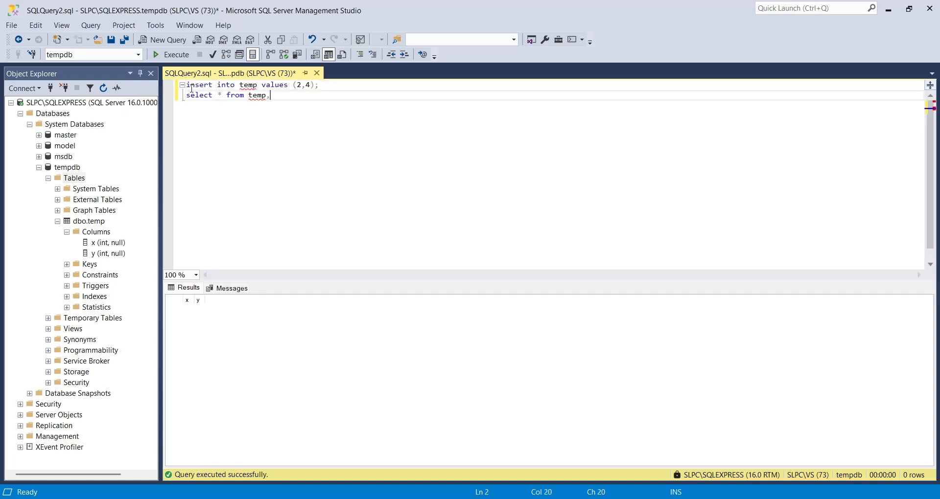
pyautogui.press('BackSpace')
pyautogui.write(';')
pyautogui.press('F5')
# Change the inserted values to (4,6) and execute the insert and select statements again
pyautogui.click(296, 86)
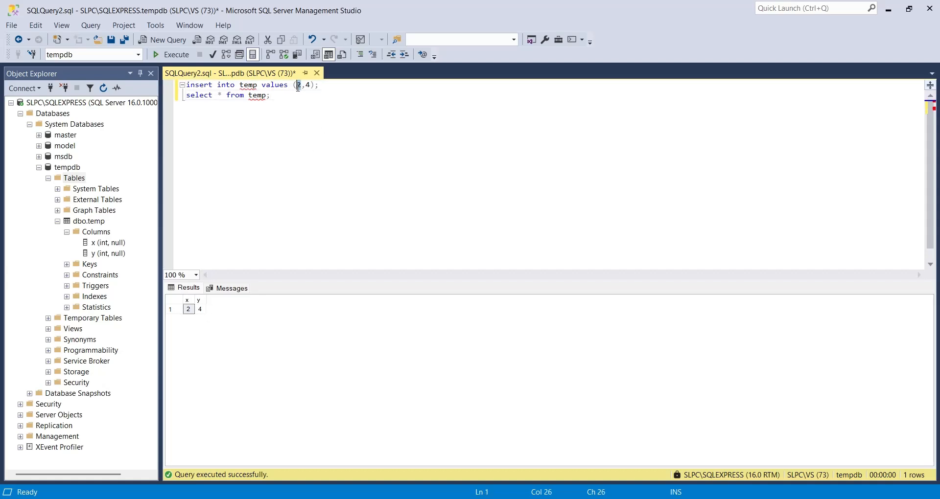
pyautogui.write('4')
pyautogui.moveTo(310, 85); pyautogui.dragTo(306, 85)
pyautogui.write('6')
pyautogui.click(172, 55)
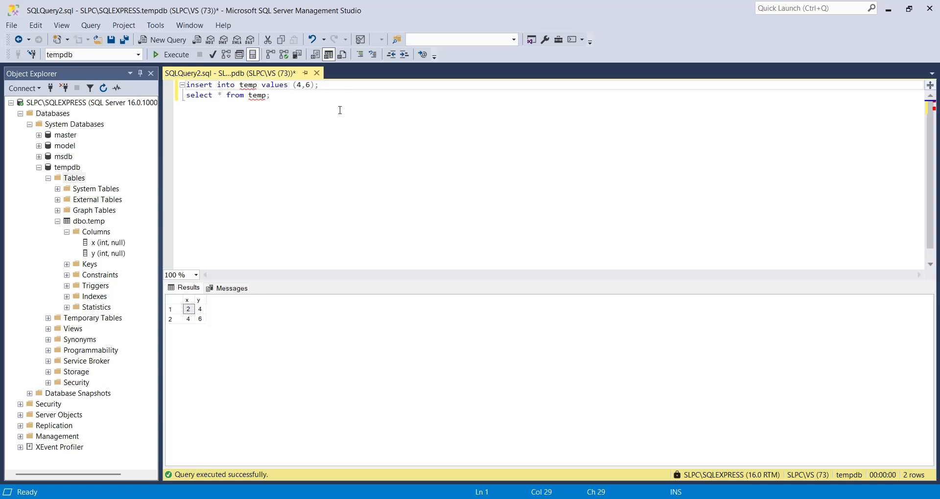
pyautogui.moveTo(340, 110); pyautogui.dragTo(182, 83)
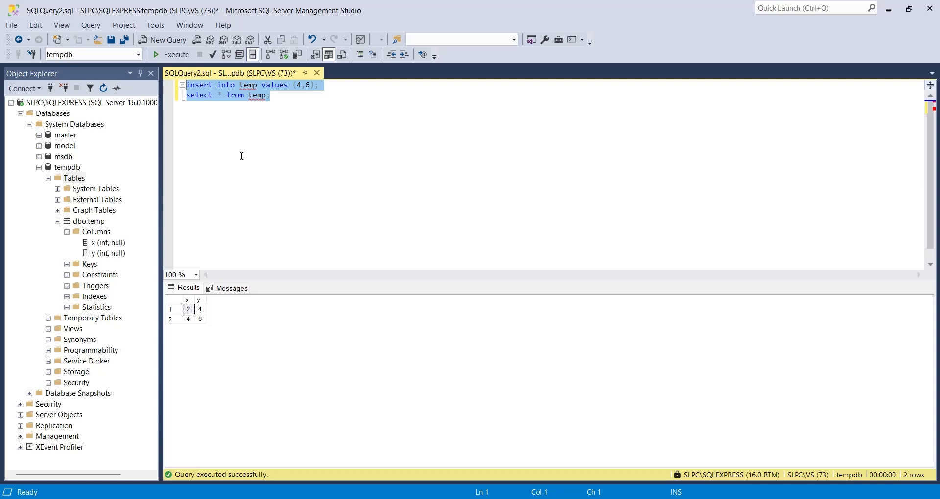
pyautogui.click(233, 138)
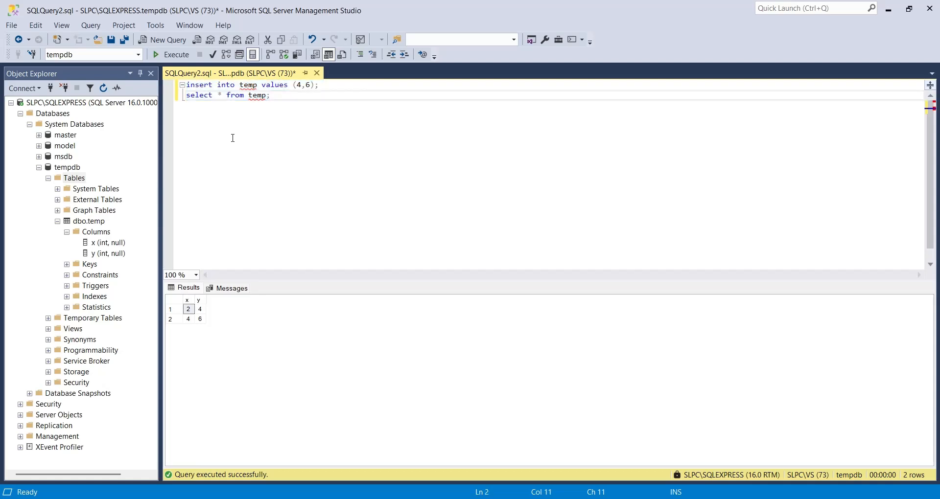